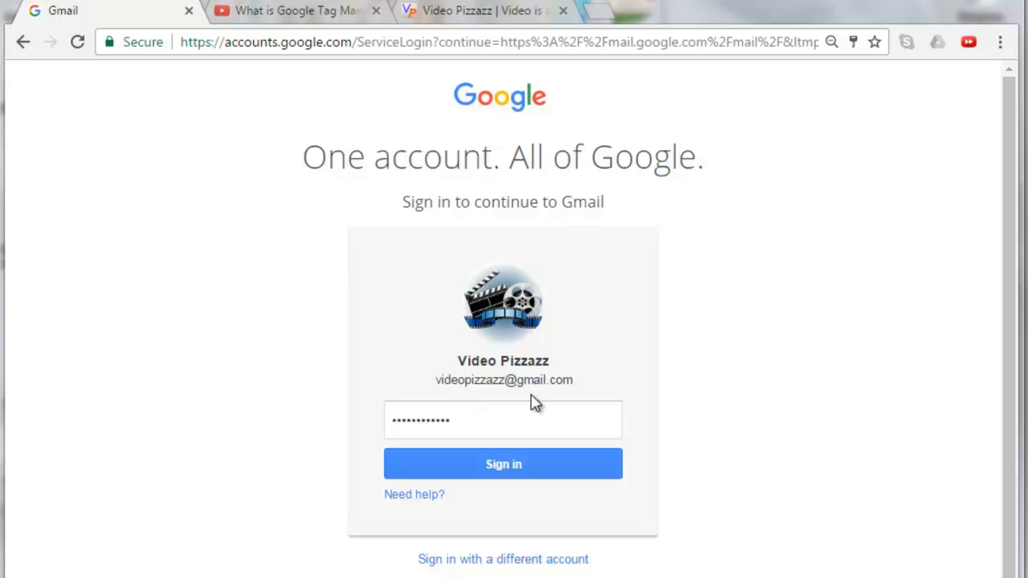
Sign in to the Google account and open tagmanager.google.com in a new browser tab
click(503, 472)
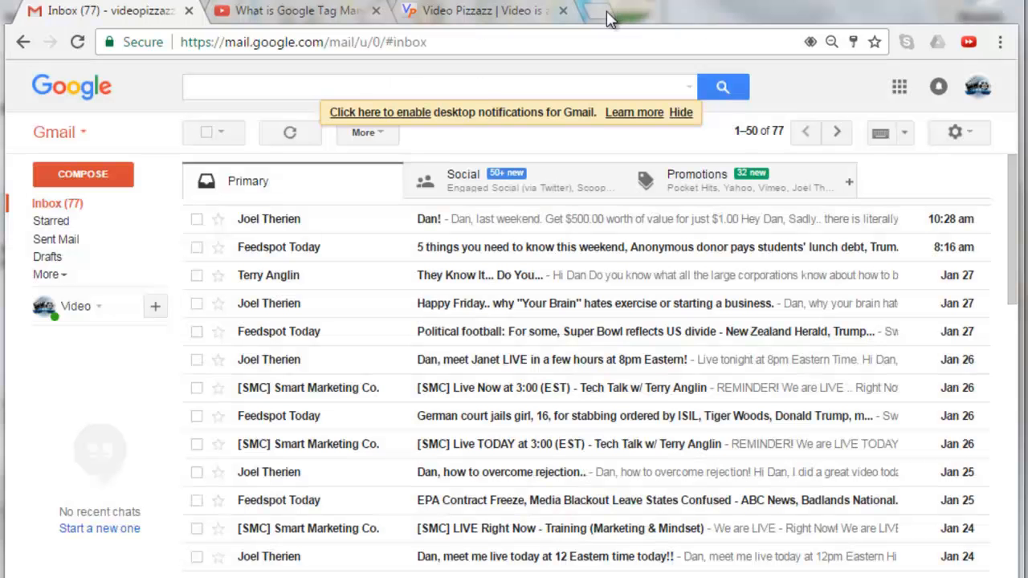
click(607, 11)
text(https://tagmanager.google.com)
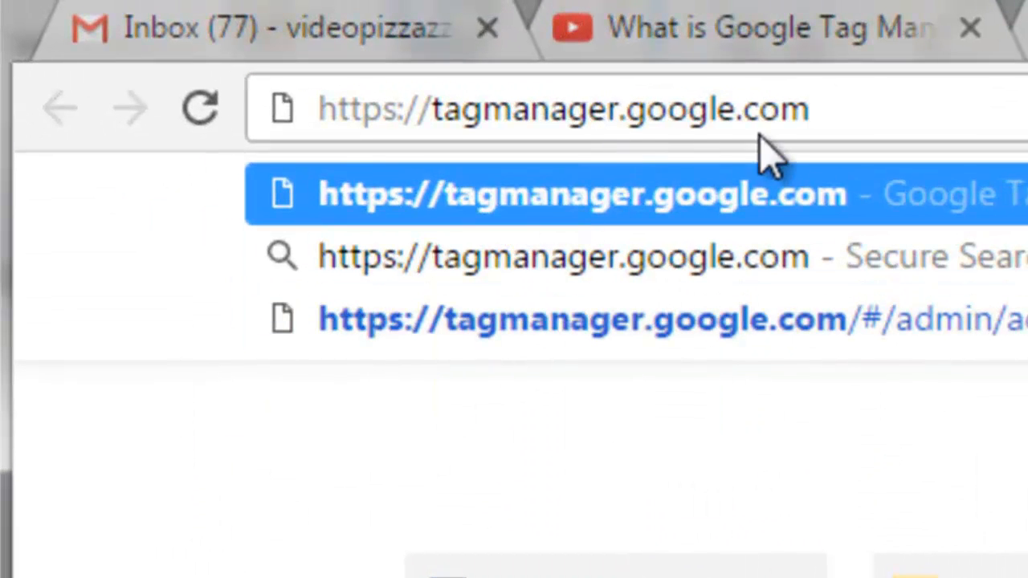
key(Return)
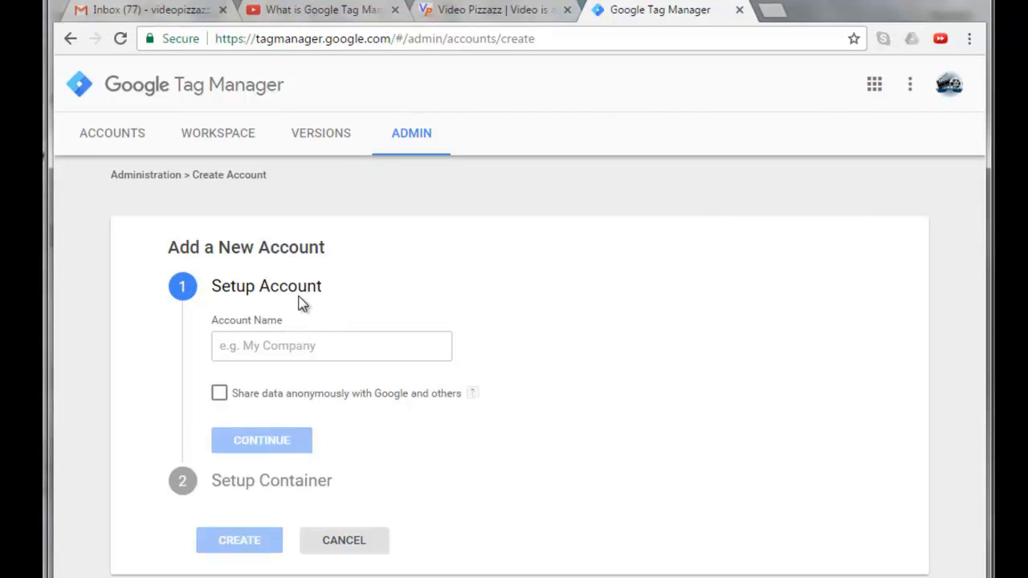
Name the new account Video Pizzazz LLC, enable anonymous data sharing and continue to the container setup
click(225, 347)
text(Video Pizzazz)
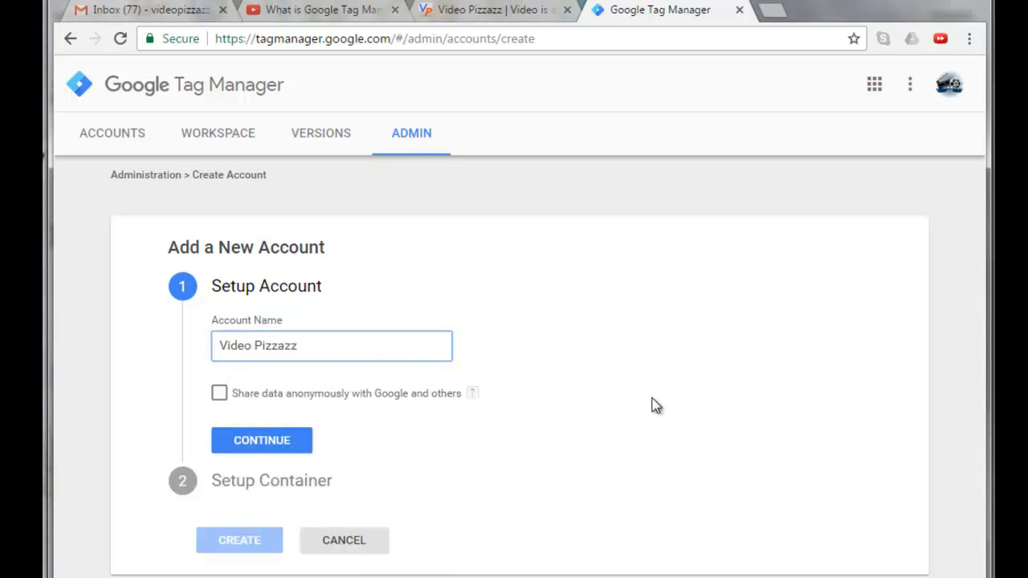
text( LLC)
click(220, 394)
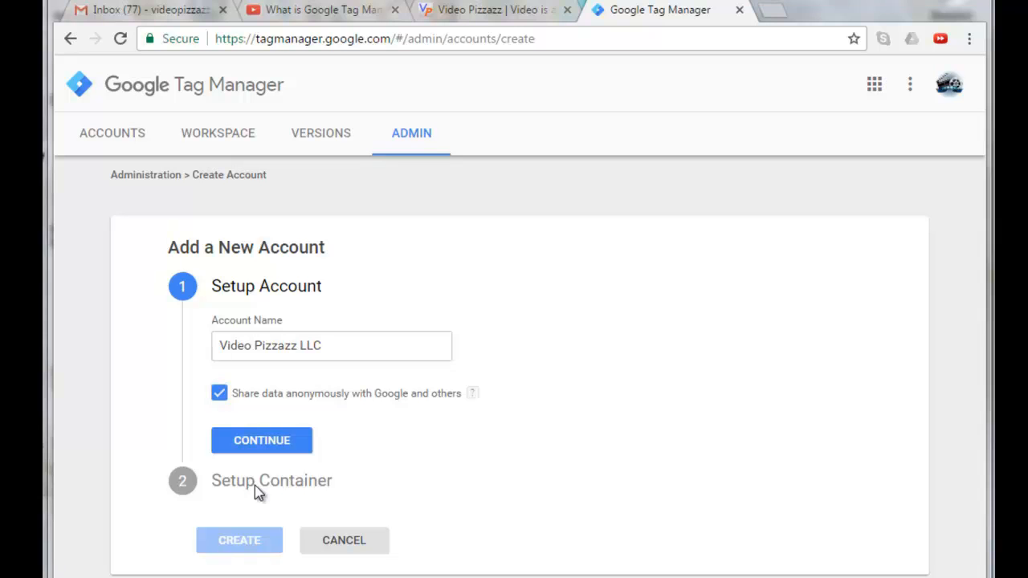
click(269, 447)
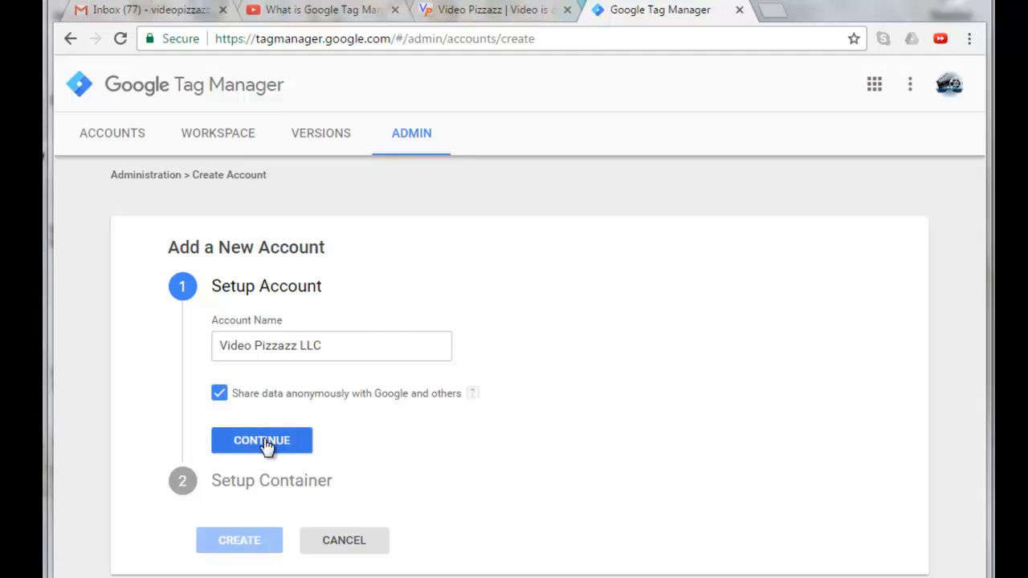
click(267, 446)
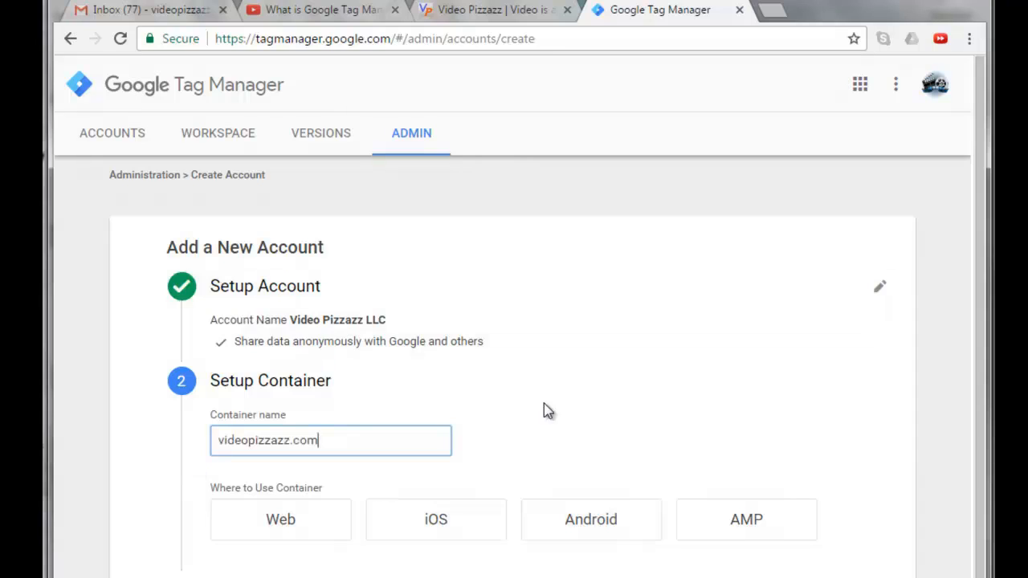
Name the container videopizzazz.com, set it for Web use and create the account
click(628, 434)
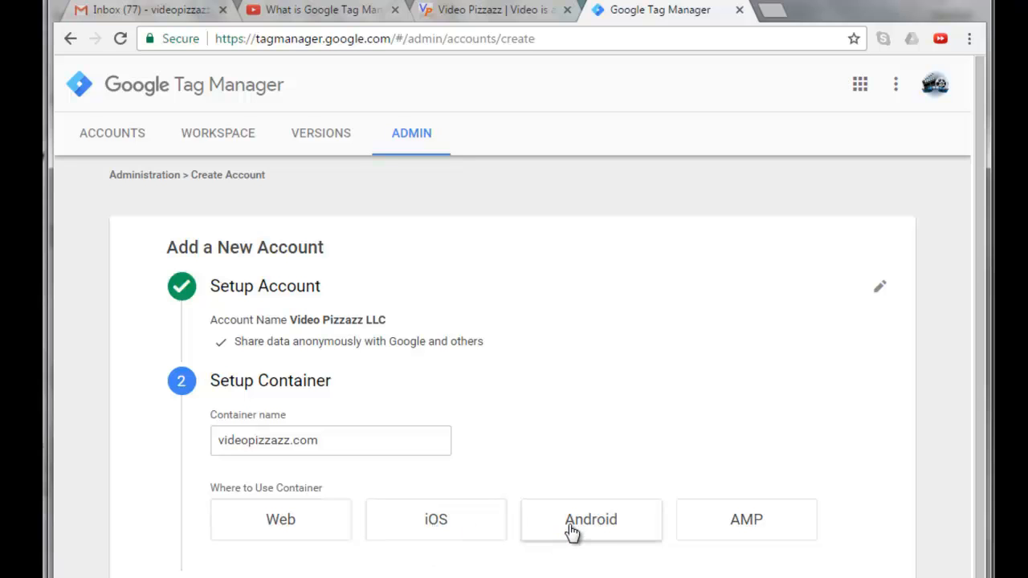
click(278, 524)
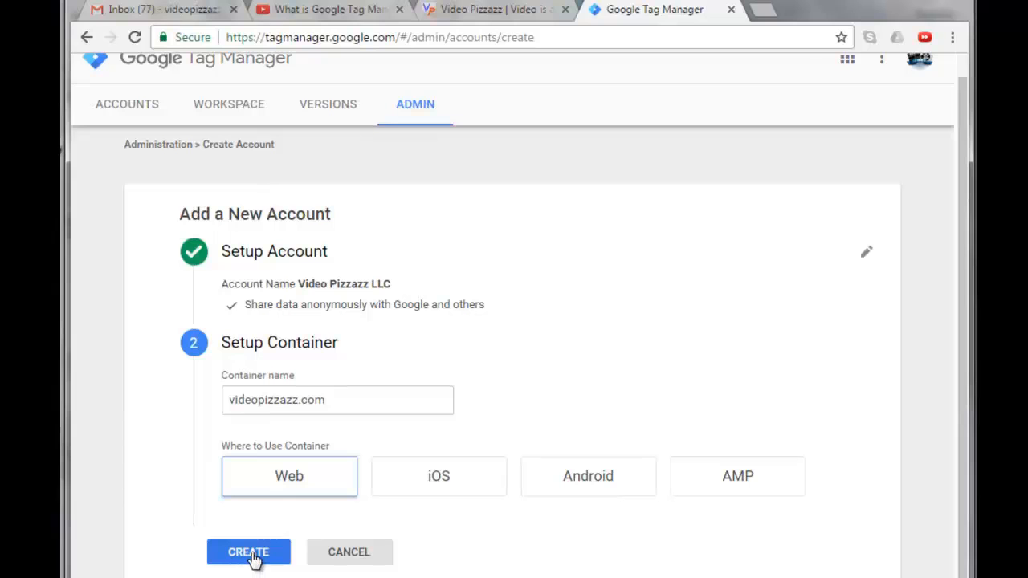
click(248, 553)
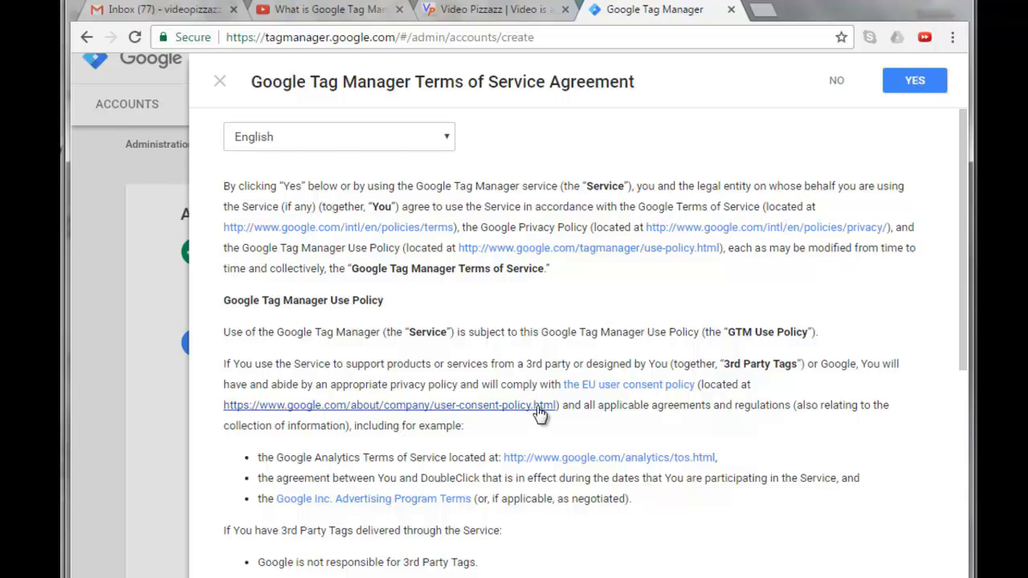
Look over the Google Tag Manager Terms of Service Agreement and accept it
scroll(531, 406, down, 5)
scroll(519, 374, up, 5)
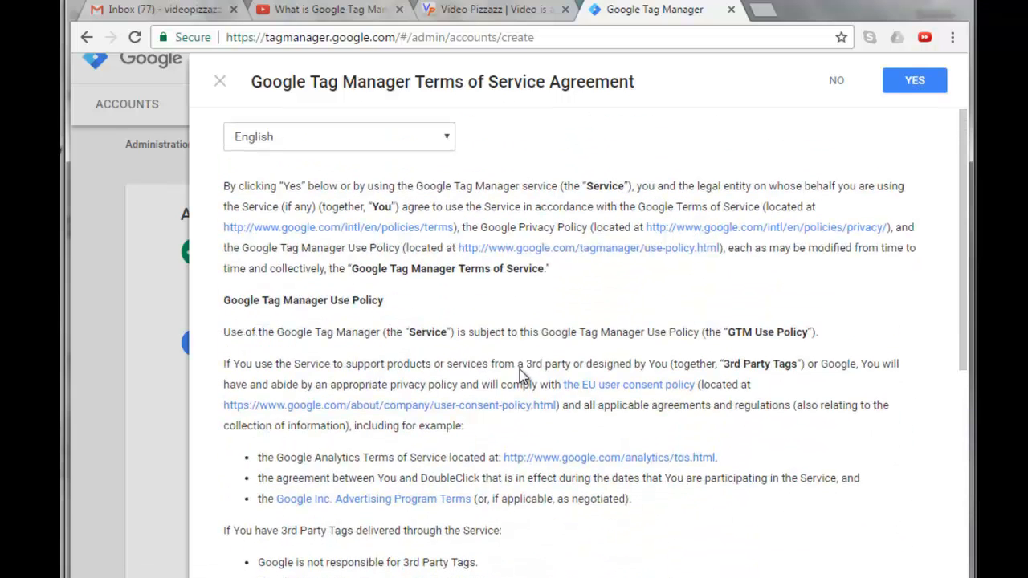
click(911, 85)
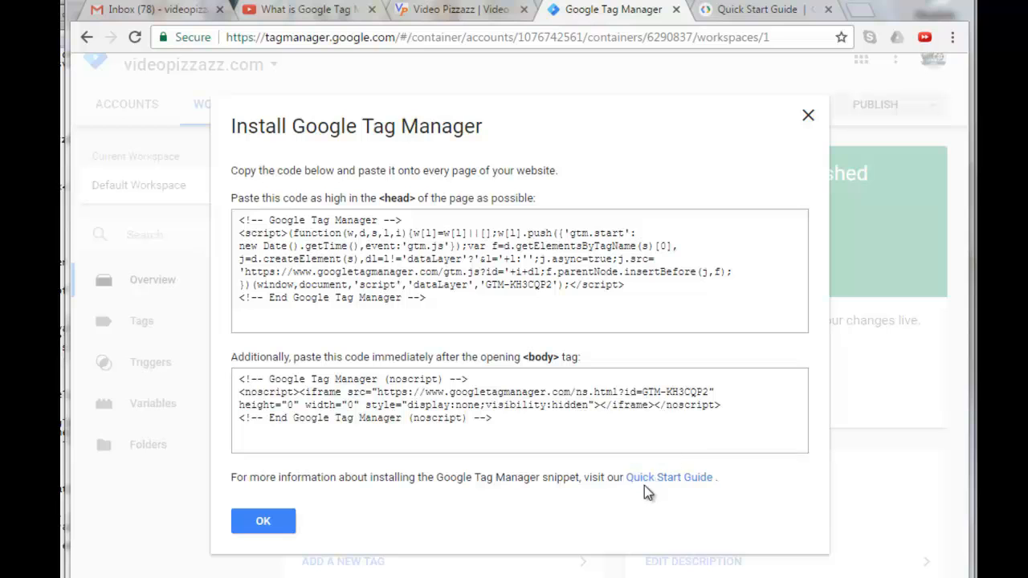
Read the Quick Start Guide on placing the container snippets, and return to the Google Tag Manager page
click(671, 479)
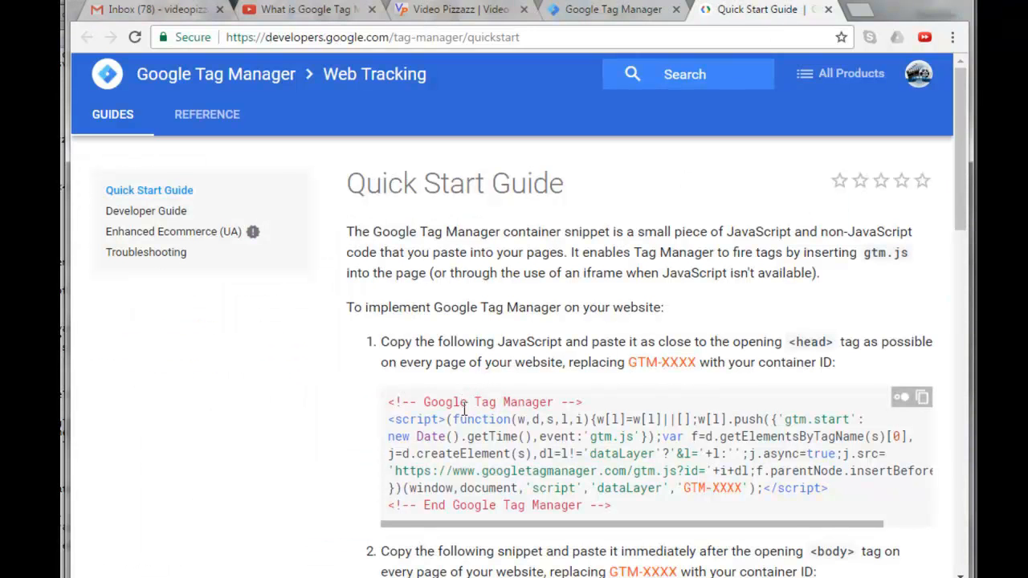
scroll(459, 401, down, 1)
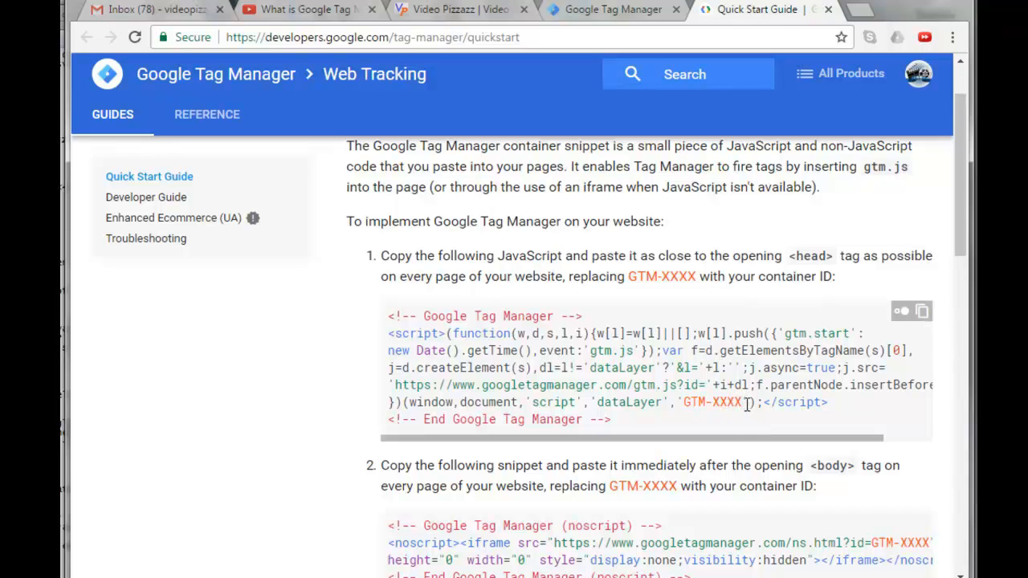
scroll(744, 404, down, 10)
scroll(691, 389, down, 4)
scroll(692, 388, up, 14)
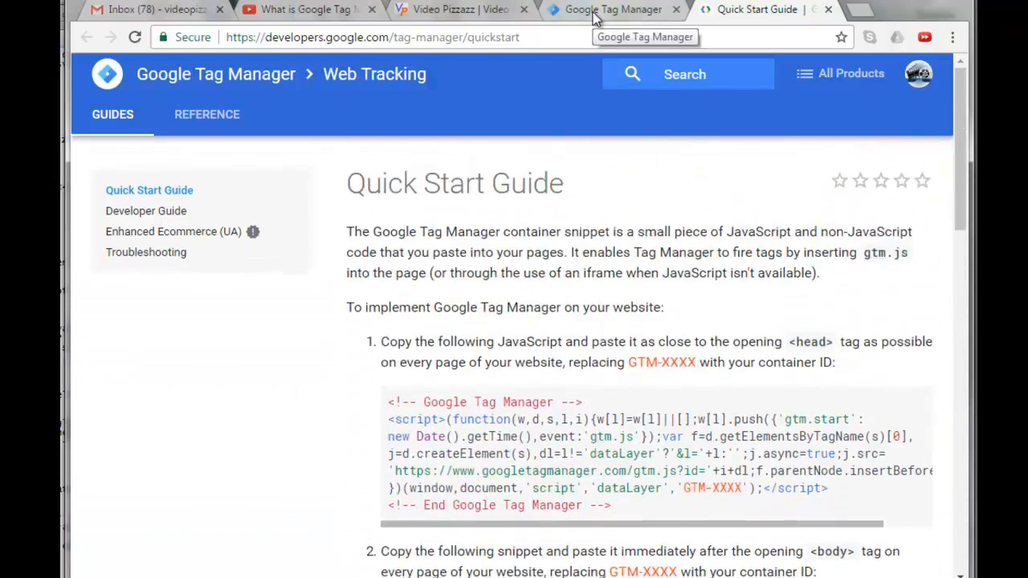
click(595, 16)
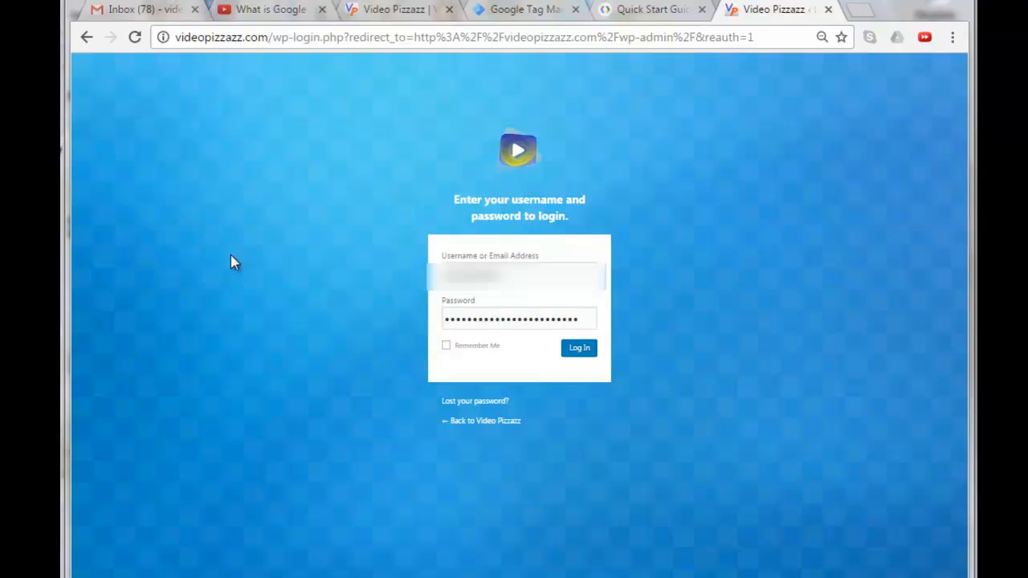
Log in to the videopizzazz.com WordPress admin and open the page for adding new plugins
click(575, 355)
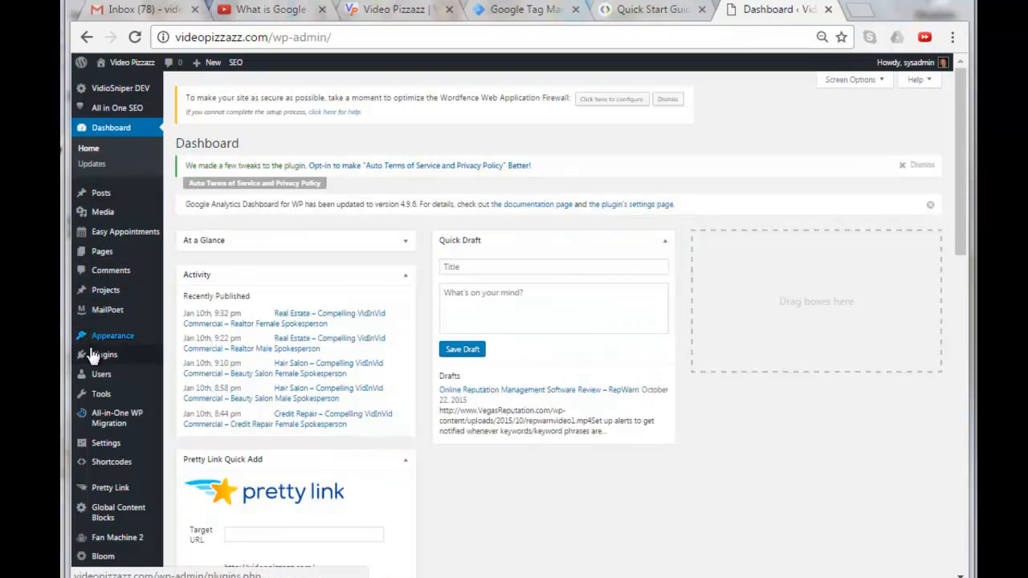
mouse_move(105, 363)
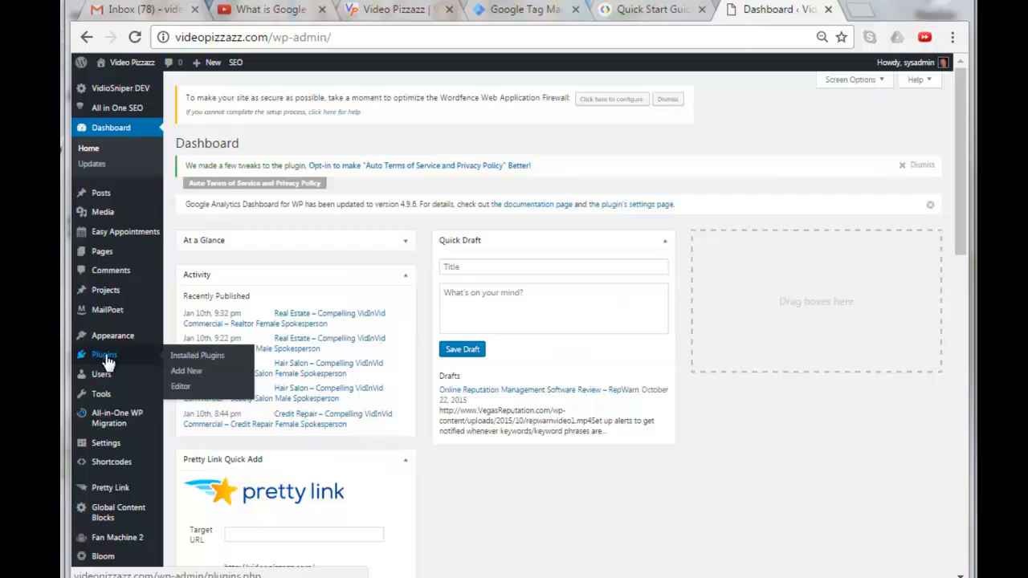
click(192, 374)
Search for DuracellTomi's Google Tag Manager for WordPress plugin, install it and activate it
click(794, 217)
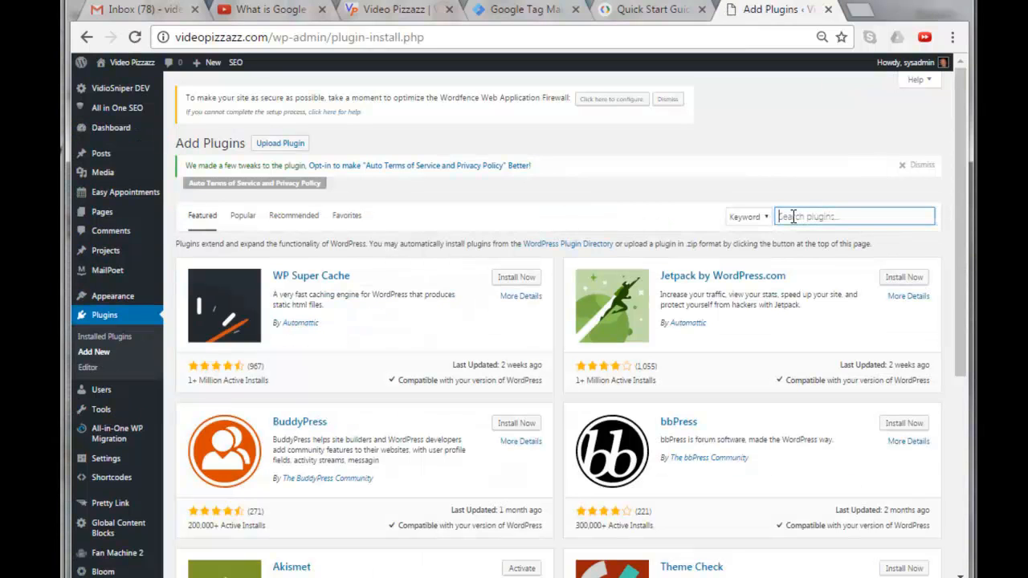
right_click(793, 216)
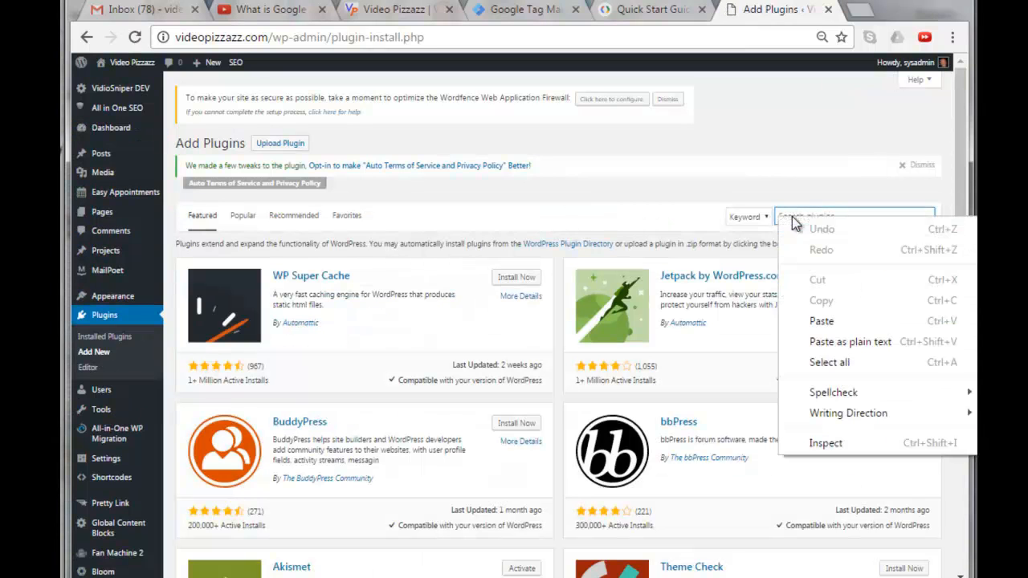
click(823, 321)
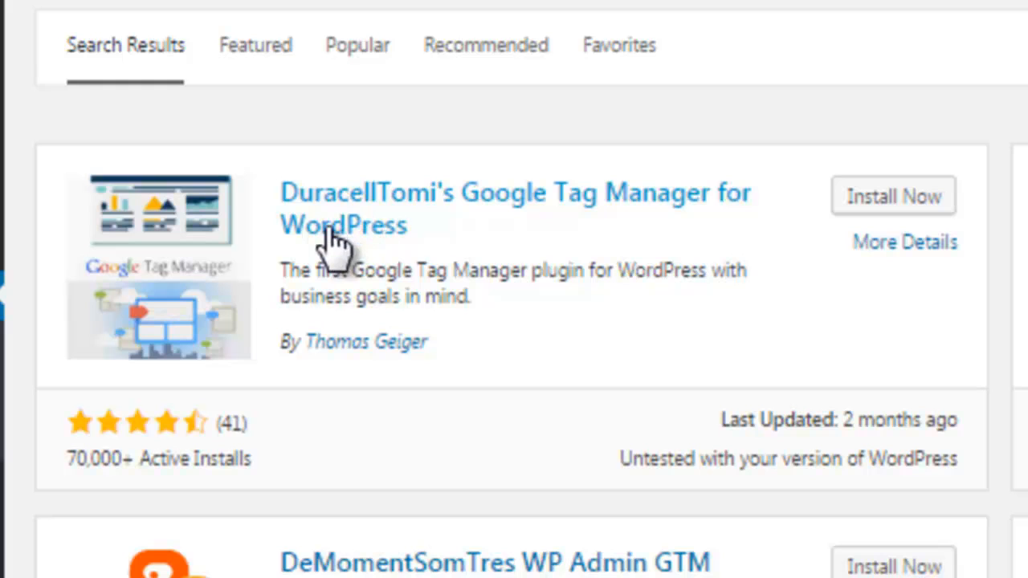
click(878, 201)
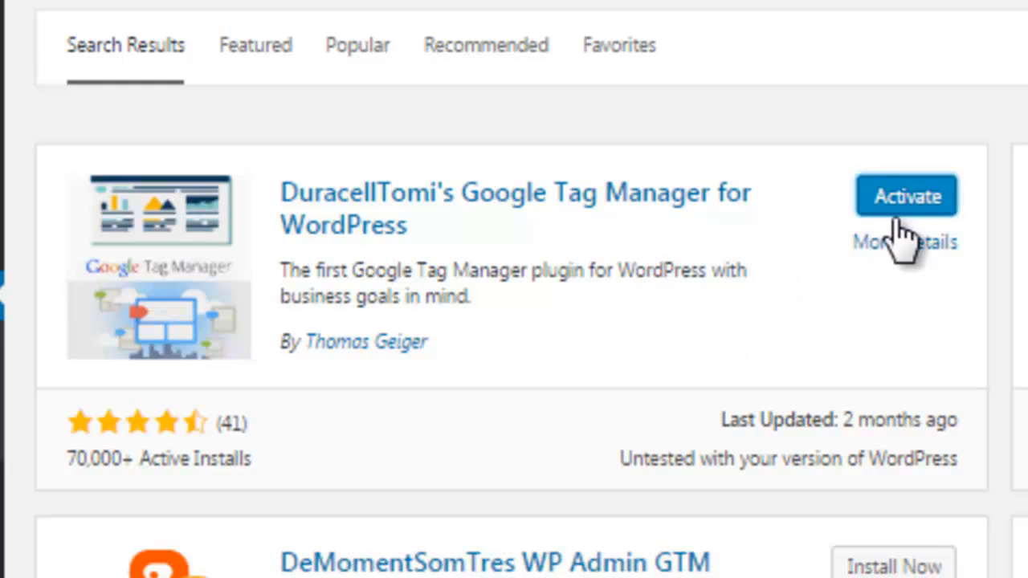
click(909, 201)
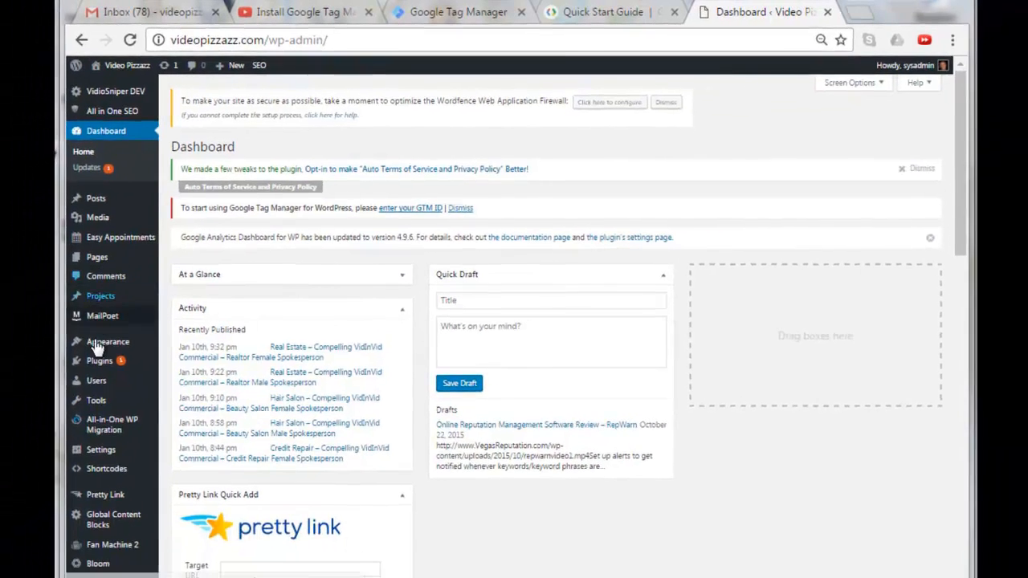
Open the settings of Google Tag Manager for WordPress from its entry among the installed plugins
mouse_move(51, 508)
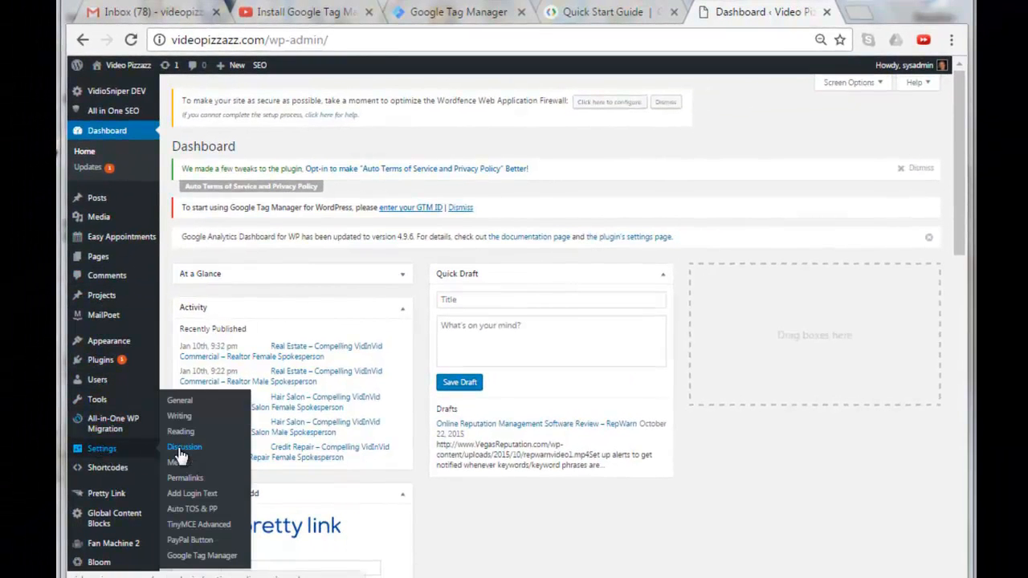
click(202, 556)
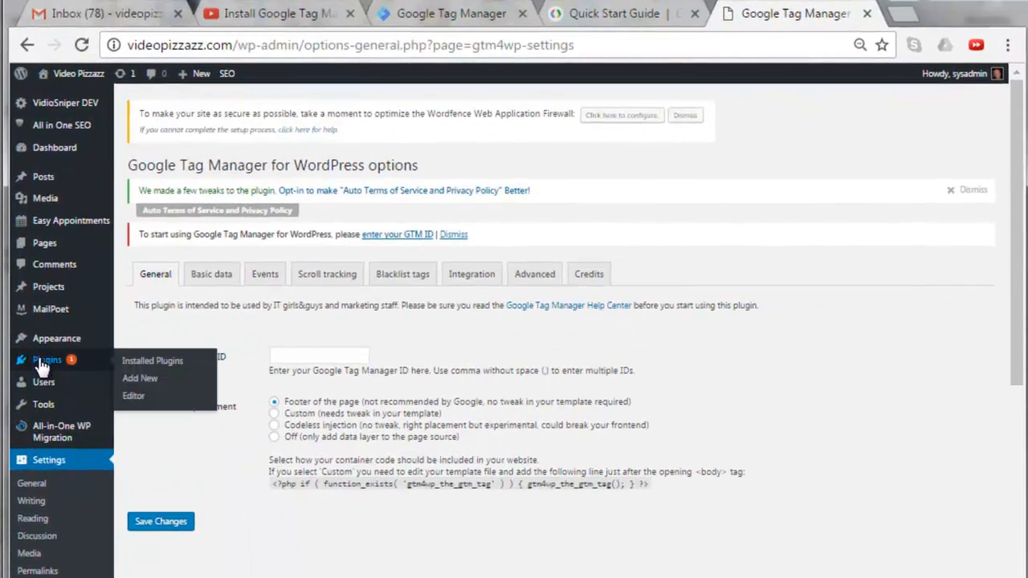
click(37, 355)
scroll(329, 549, down, 10)
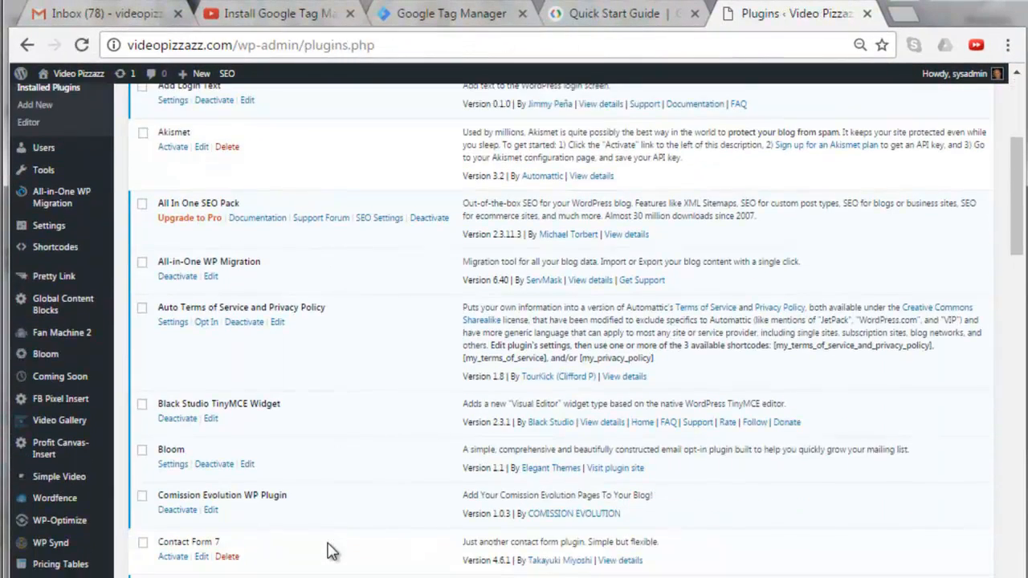
scroll(330, 549, down, 4)
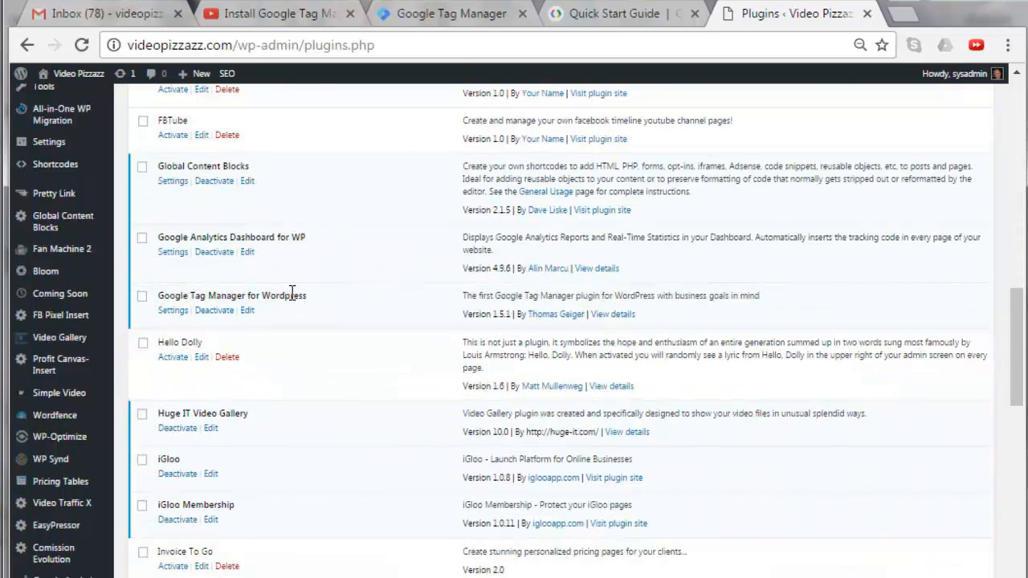
click(172, 312)
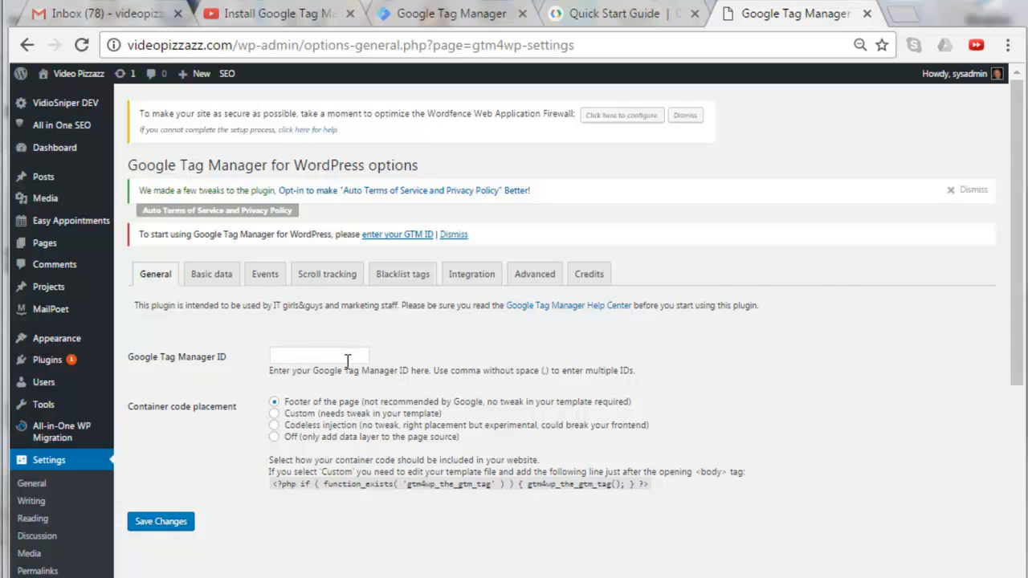
Enter GTM-KH3CQP2 as the Google Tag Manager ID, choose Custom container code placement and save the changes
key(ctrl+shift+Tab)
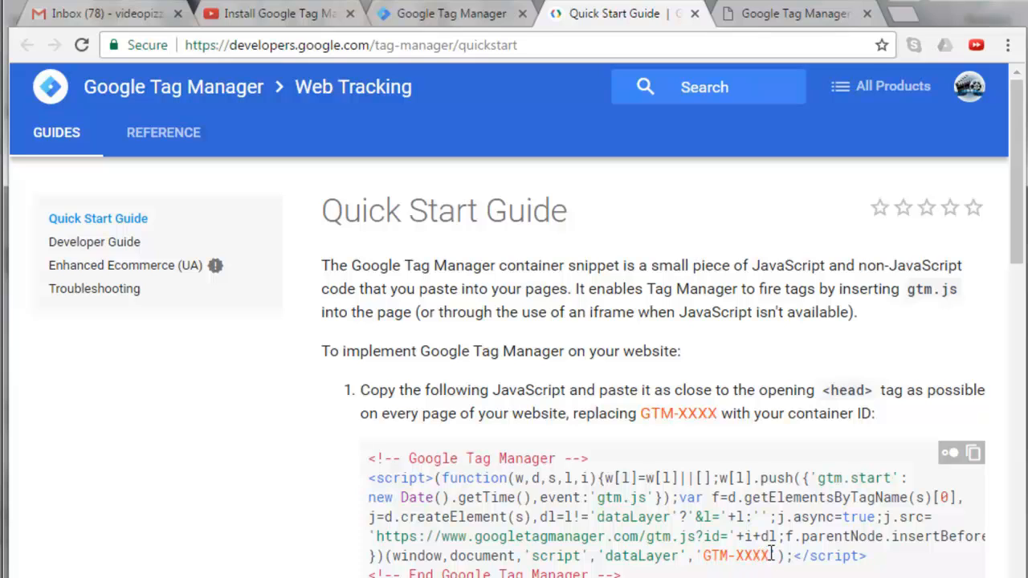
key(ctrl+Tab)
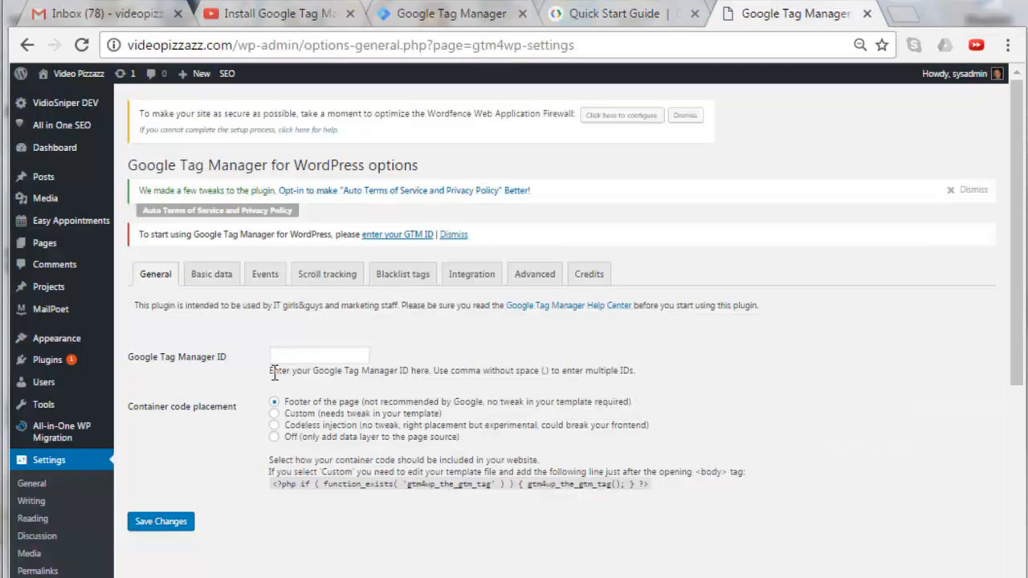
right_click(288, 359)
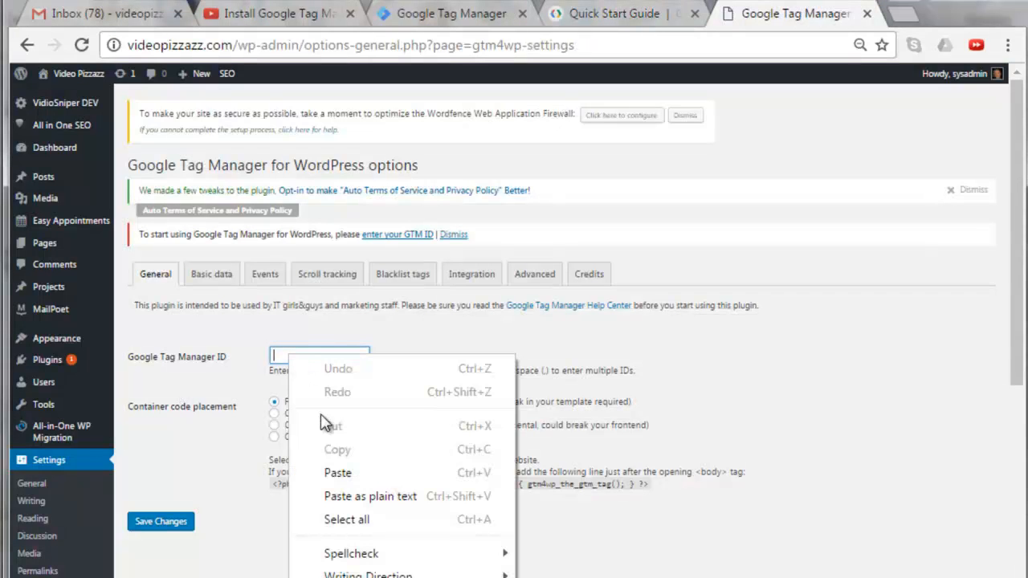
click(341, 474)
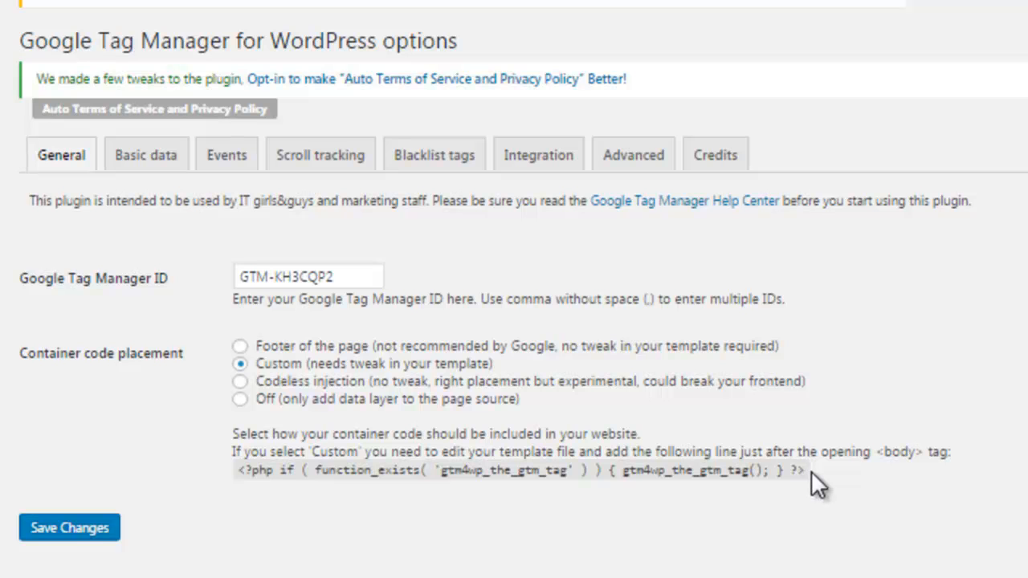
click(74, 530)
Open the Digital Video Agency theme's Theme Header file (header.php) in the theme editor
mouse_move(53, 324)
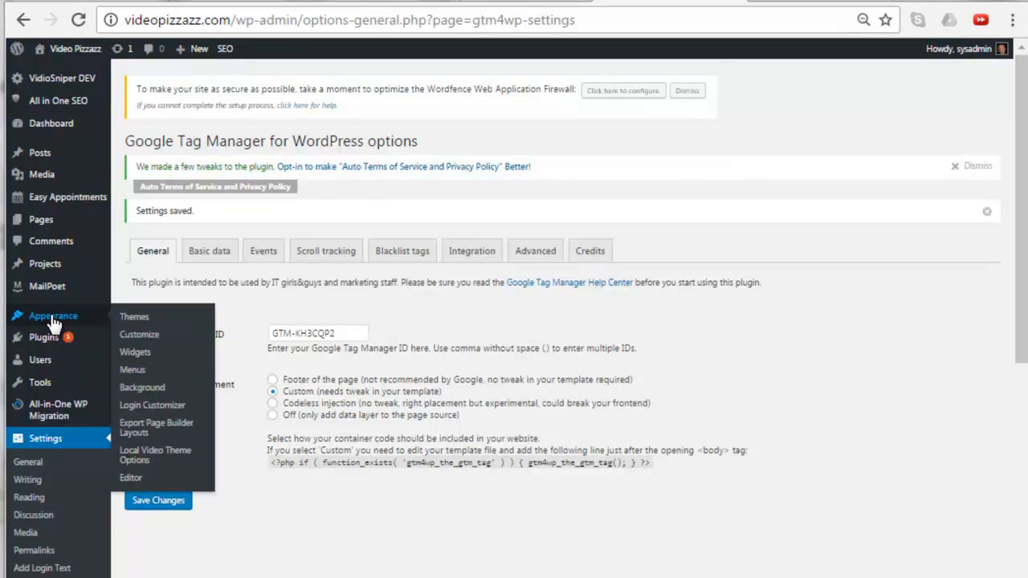
click(131, 478)
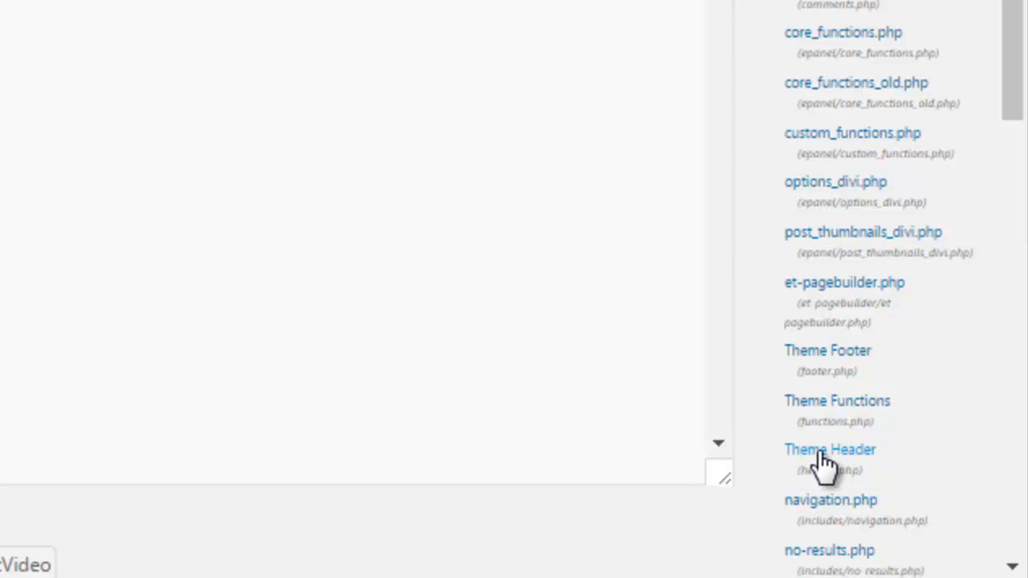
click(824, 462)
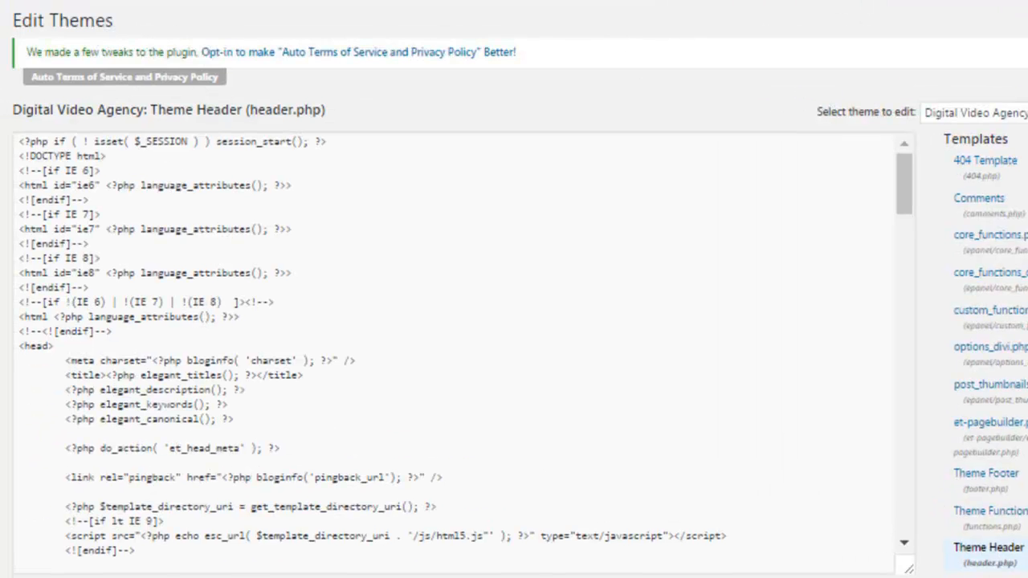
Insert the gtm4wp_the_gtm_tag PHP snippet on a new line below the opening body tag in header.php, update the file and visit the site
scroll(520, 296, down, 2)
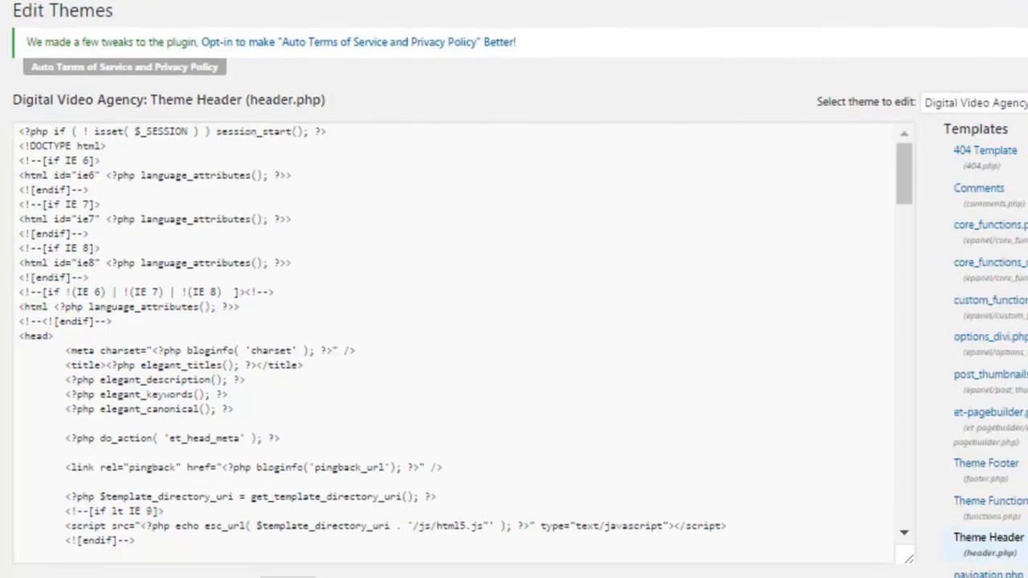
click(903, 394)
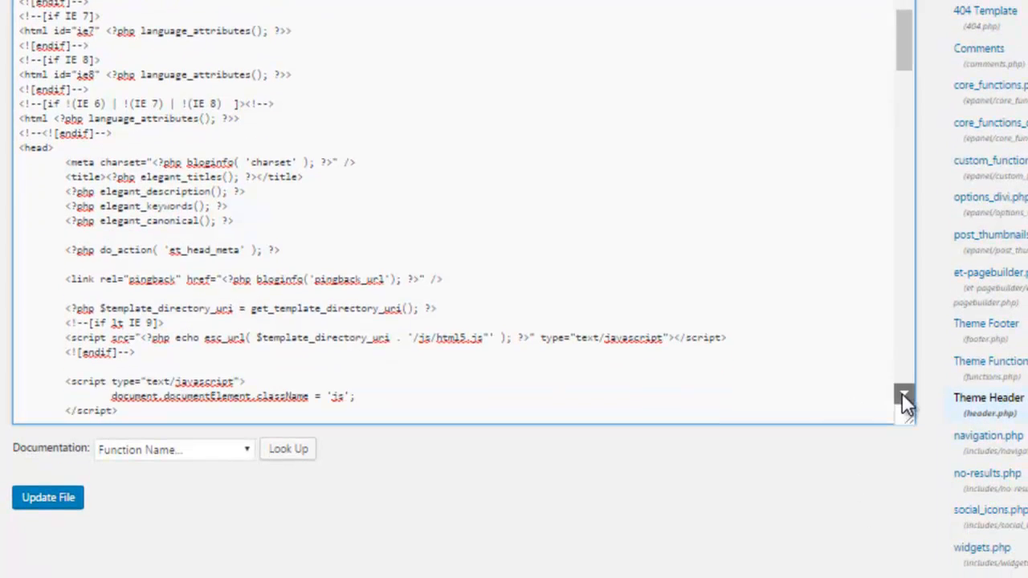
click(903, 395)
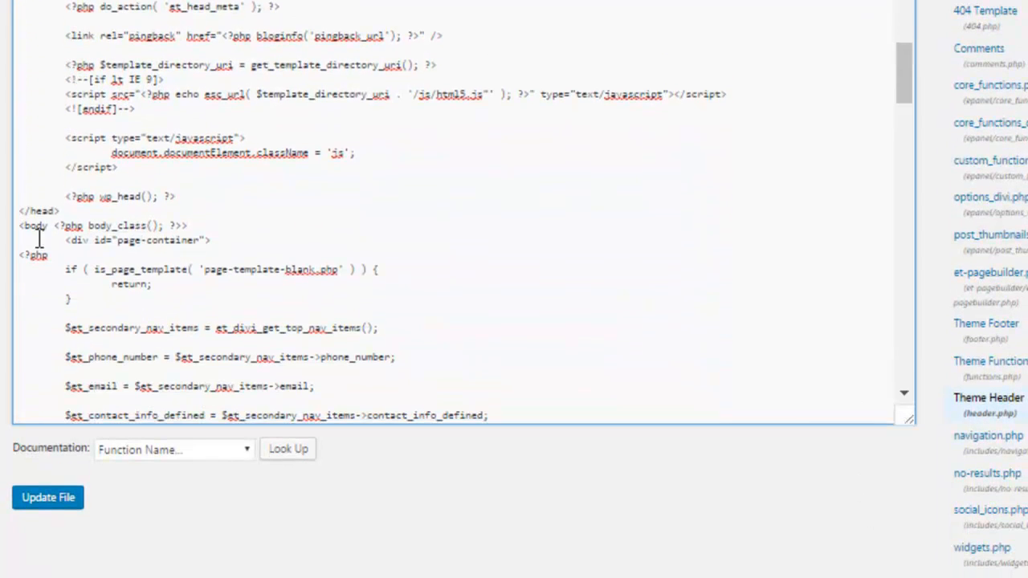
click(194, 226)
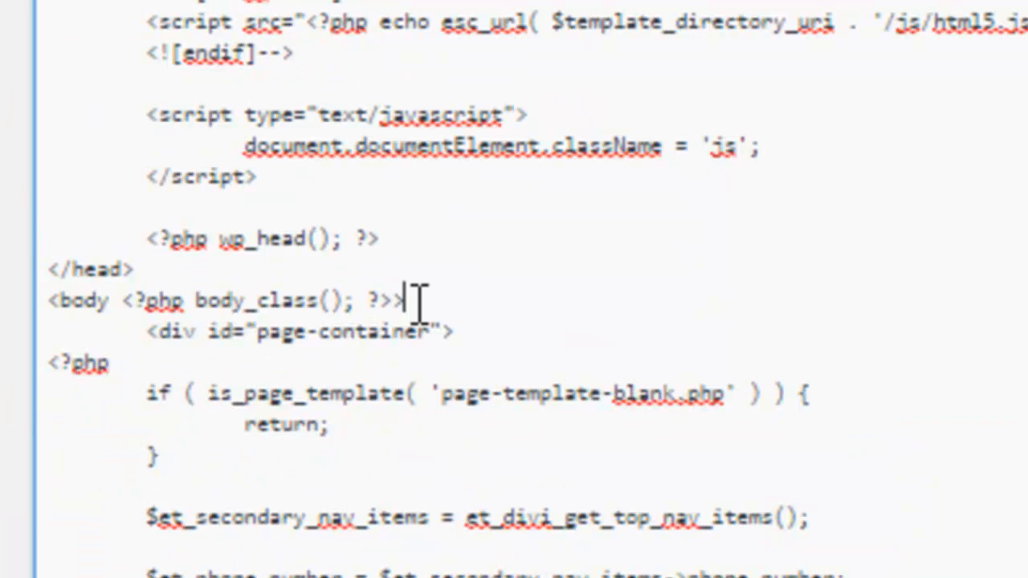
key(Return)
text(<?php if ( function_exists( 'gtm4wp_the_gtm_tag' ) ) { gtm4wp_the_gtm_tag(); } ?>)
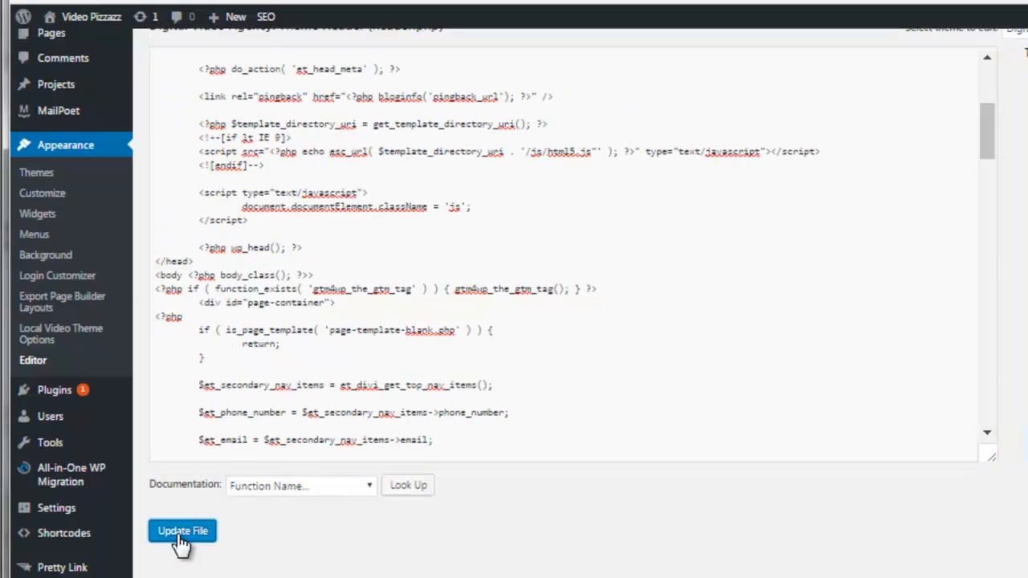
click(181, 532)
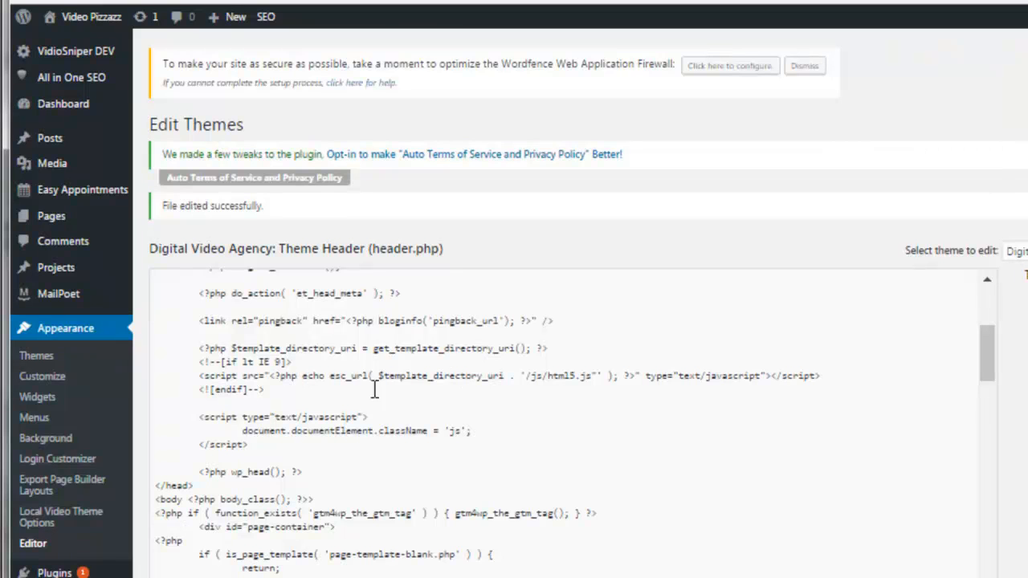
mouse_move(84, 26)
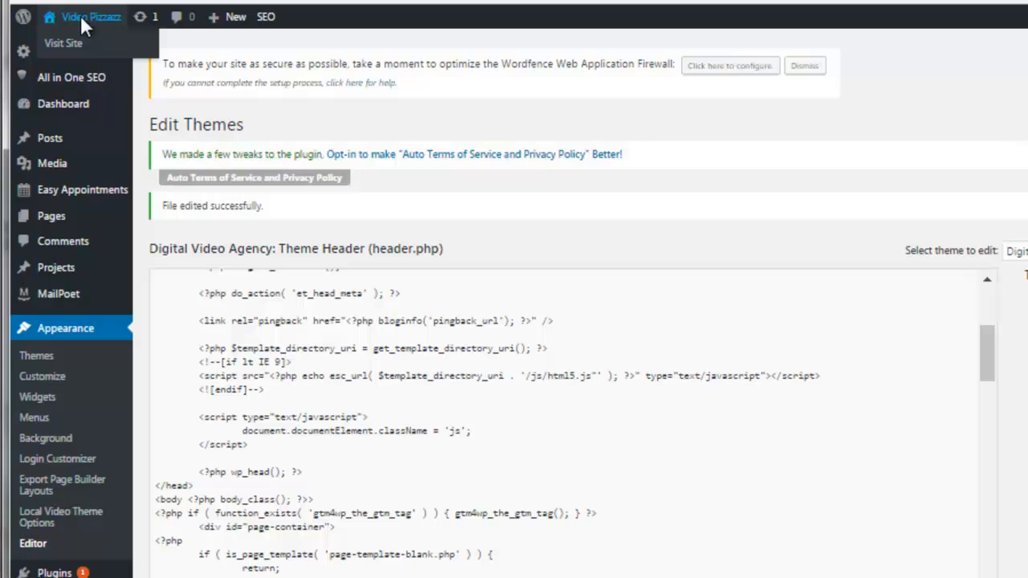
click(82, 17)
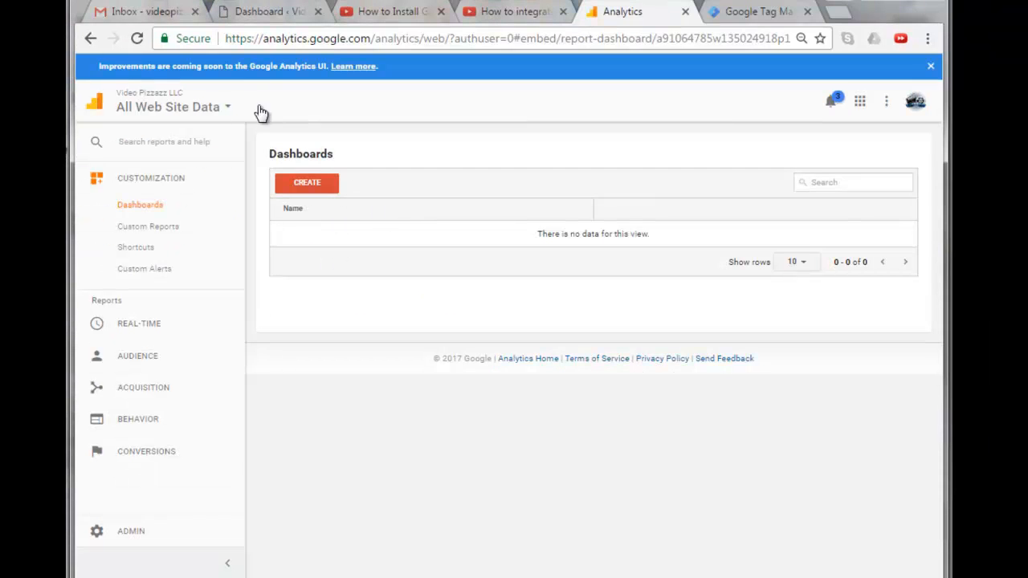
In Google Analytics, open the administration's Property Settings for the Video Pizzazz LLC property to get its Tracking Id
click(129, 538)
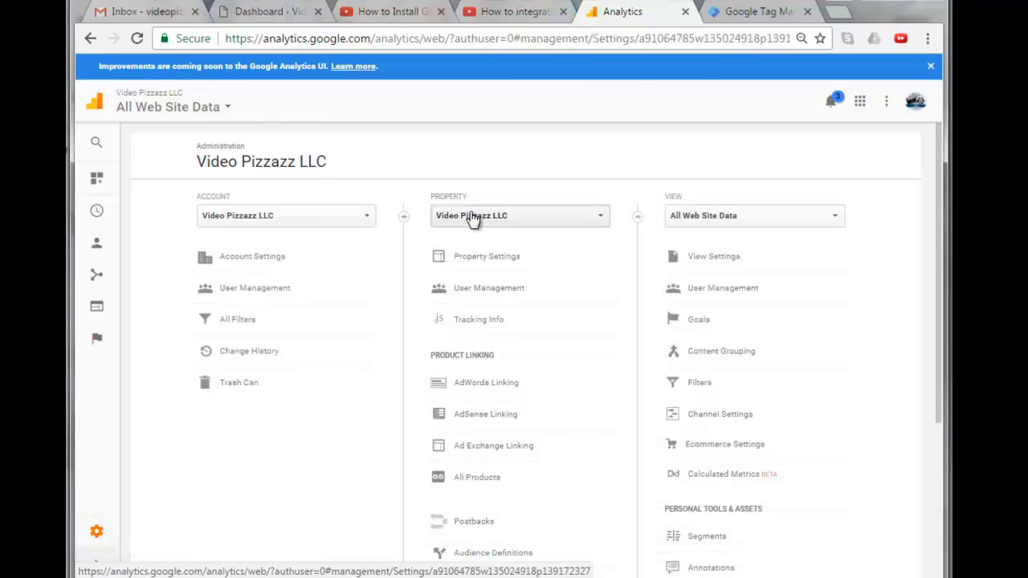
click(602, 221)
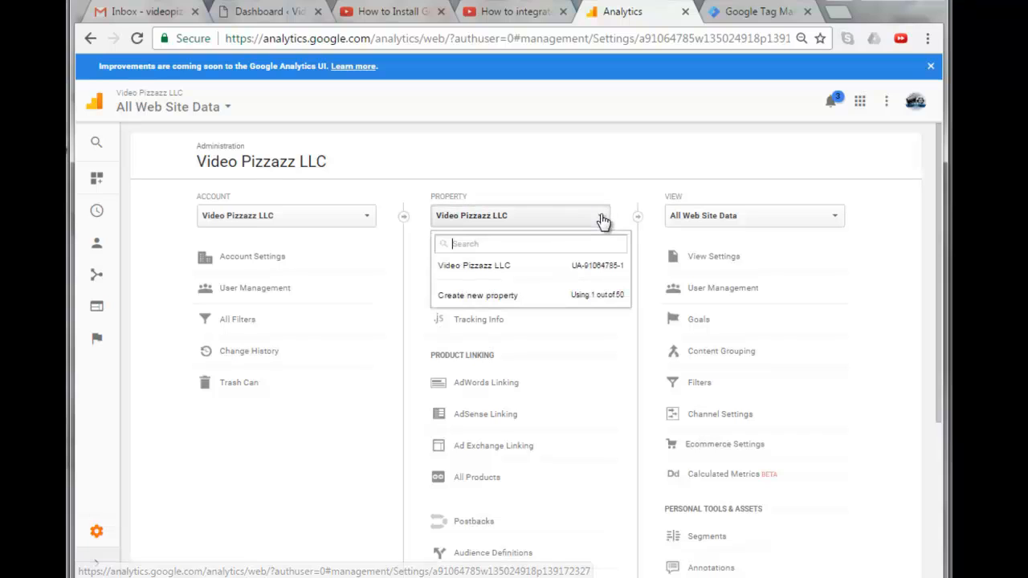
click(464, 271)
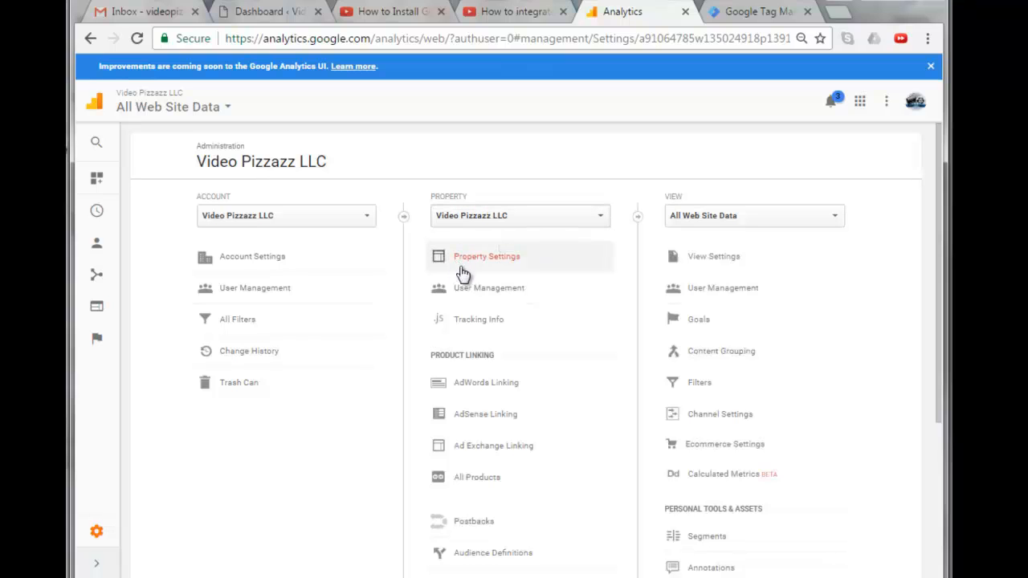
click(474, 264)
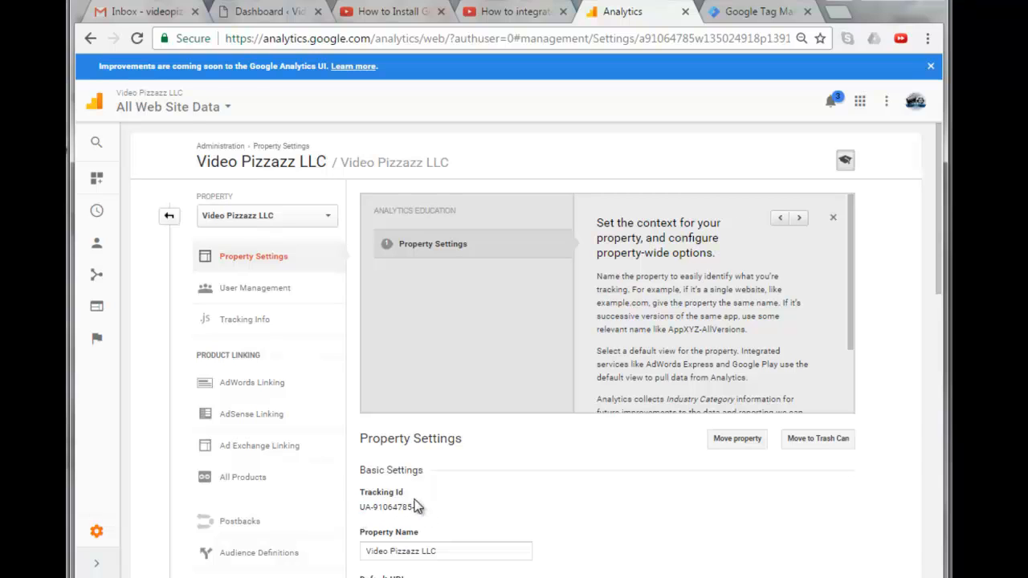
In Google Tag Manager, start a new user-defined variable of type Constant with the value UA-91064785-1
click(753, 12)
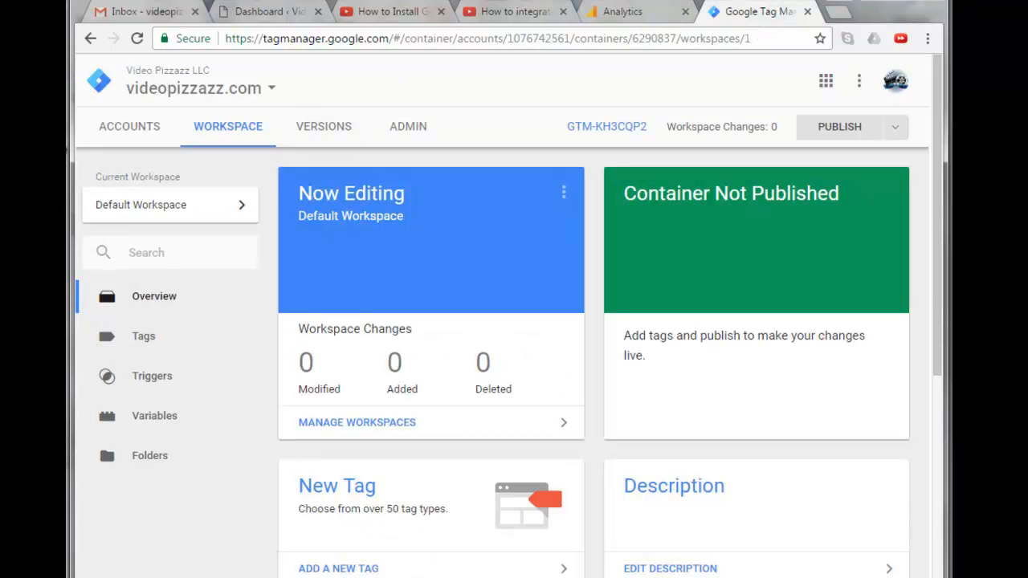
click(160, 415)
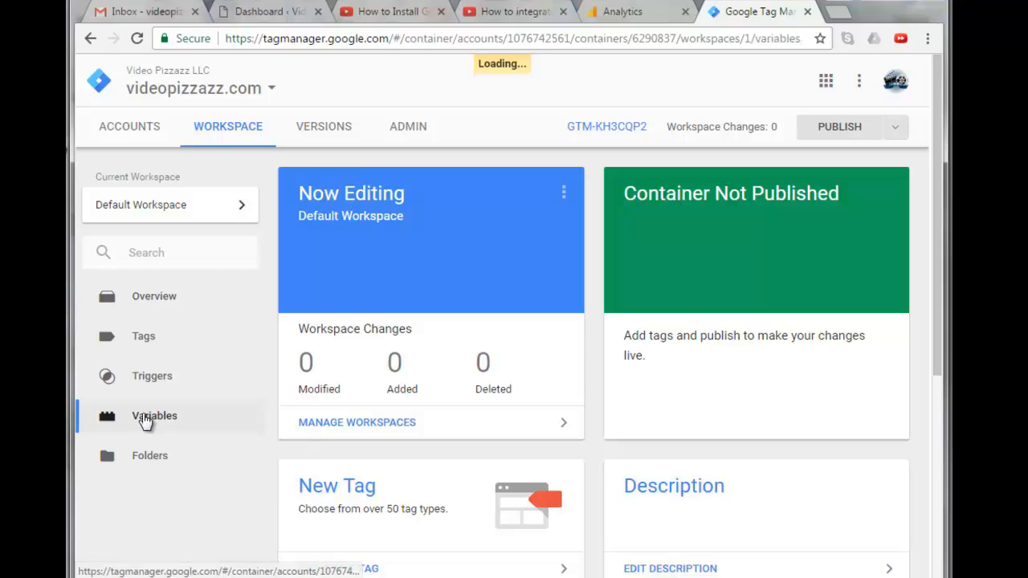
click(331, 502)
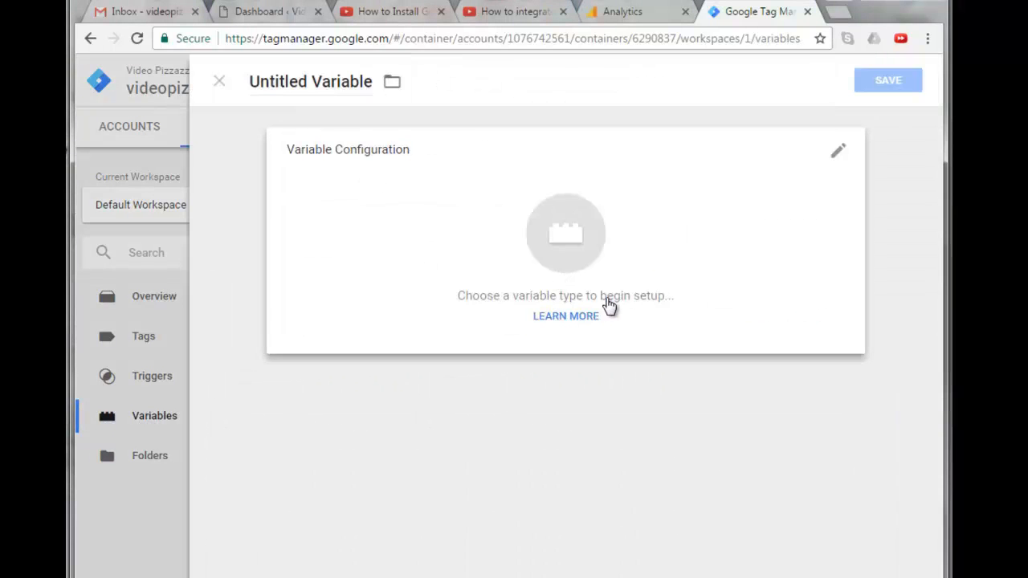
click(567, 243)
drag(935, 122, 942, 339)
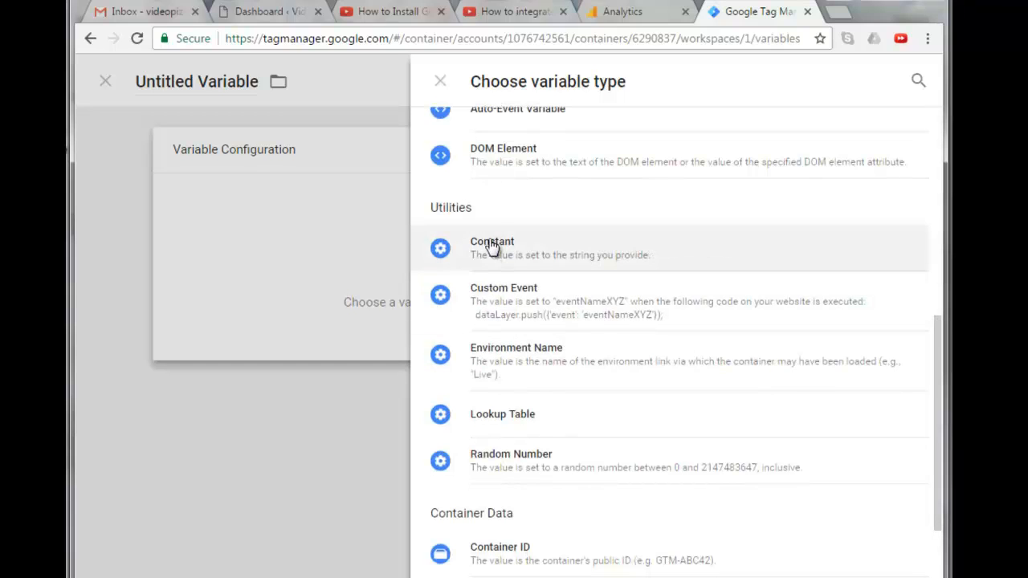
click(493, 248)
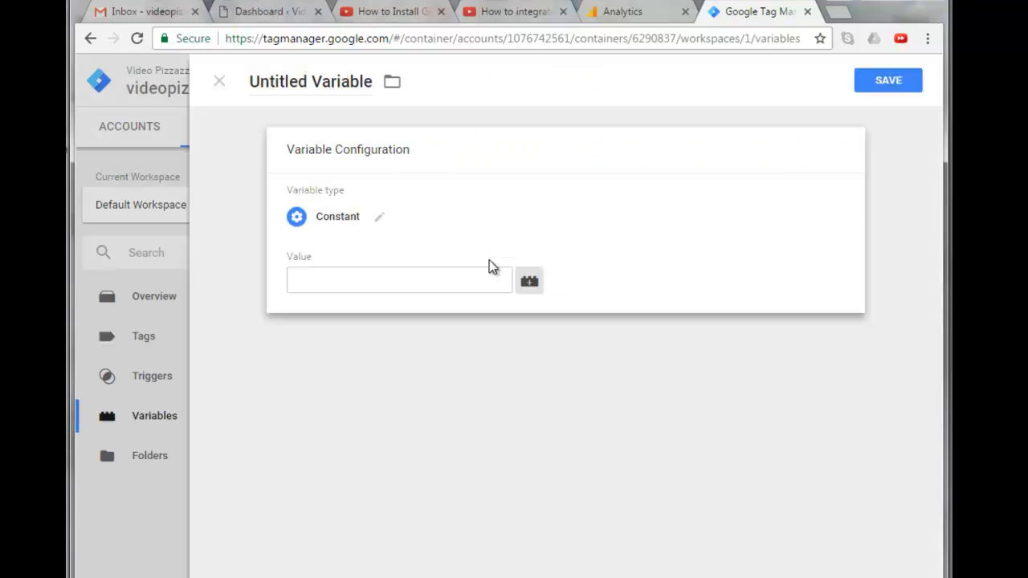
click(308, 278)
right_click(308, 279)
click(333, 376)
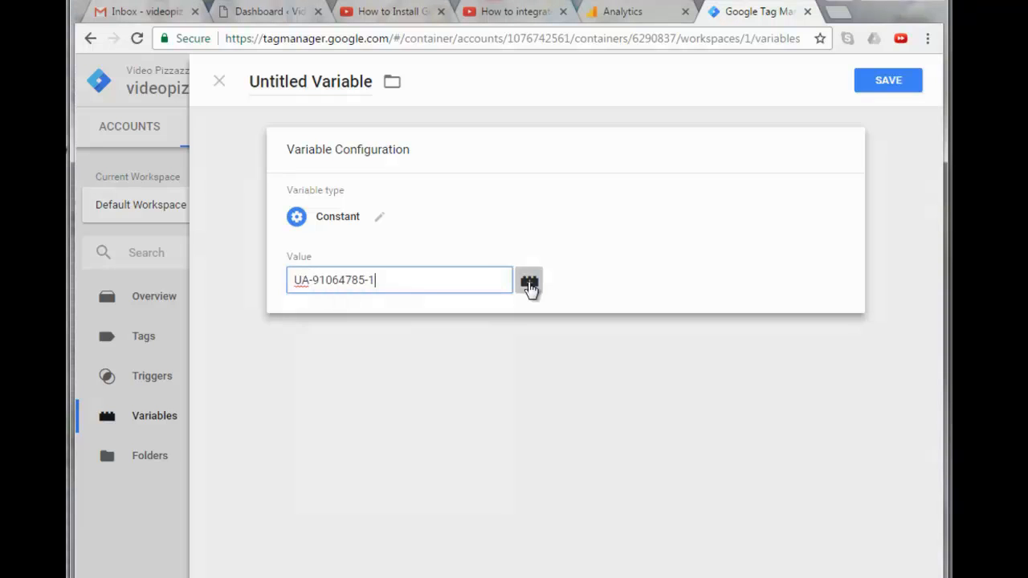
click(531, 284)
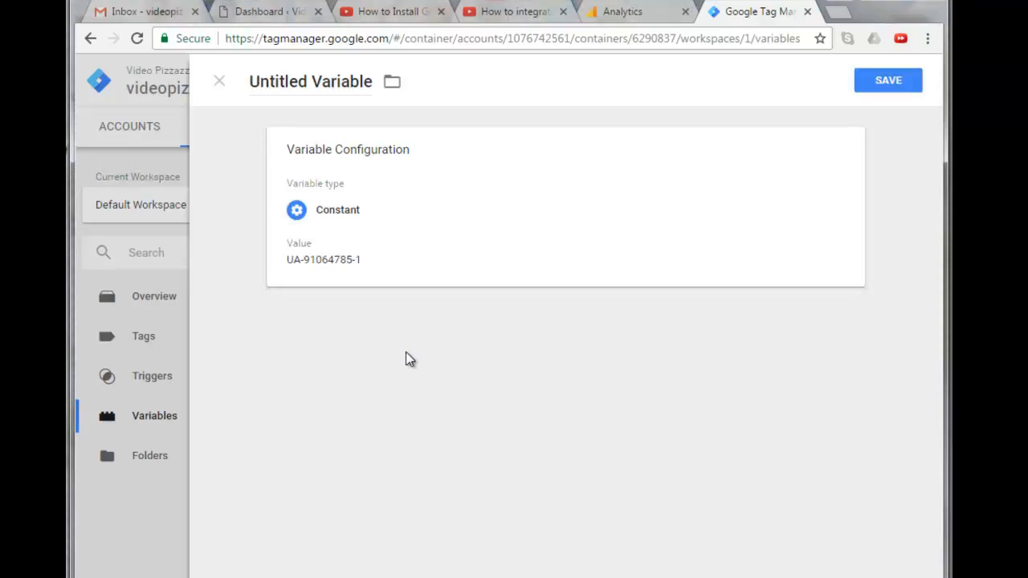
Name the variable "GA - Pageview - All Pages" and save it
click(370, 84)
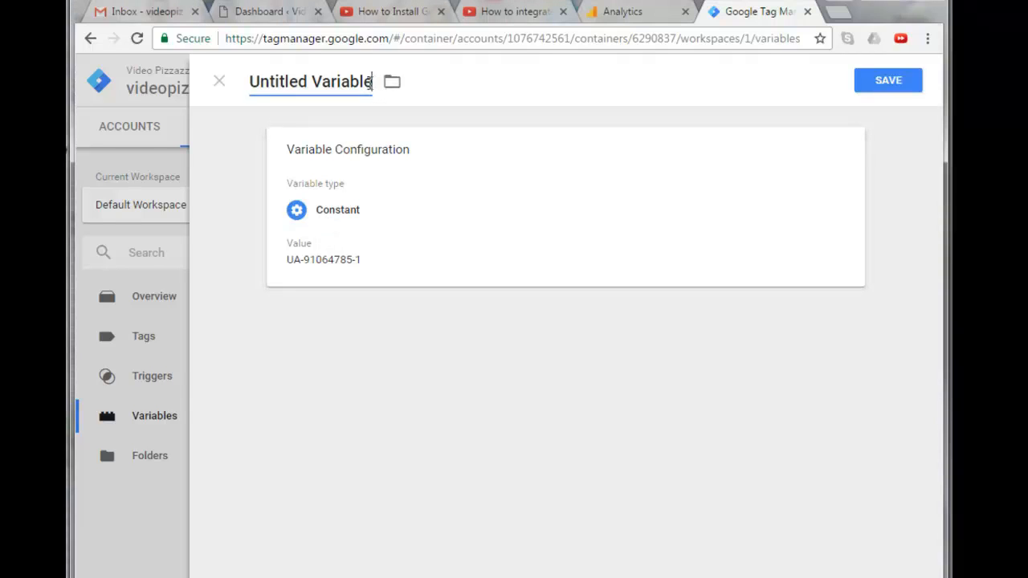
key(BackSpace)
key(BackSpace)
key(BackSpace)
key(BackSpace)
key(BackSpace)
key(BackSpace)
key(BackSpace)
key(BackSpace)
key(BackSpace)
key(BackSpace)
key(BackSpace)
key(BackSpace)
key(BackSpace)
key(BackSpace)
key(BackSpace)
key(BackSpace)
key(BackSpace)
text(GA - Pageview - All Pages)
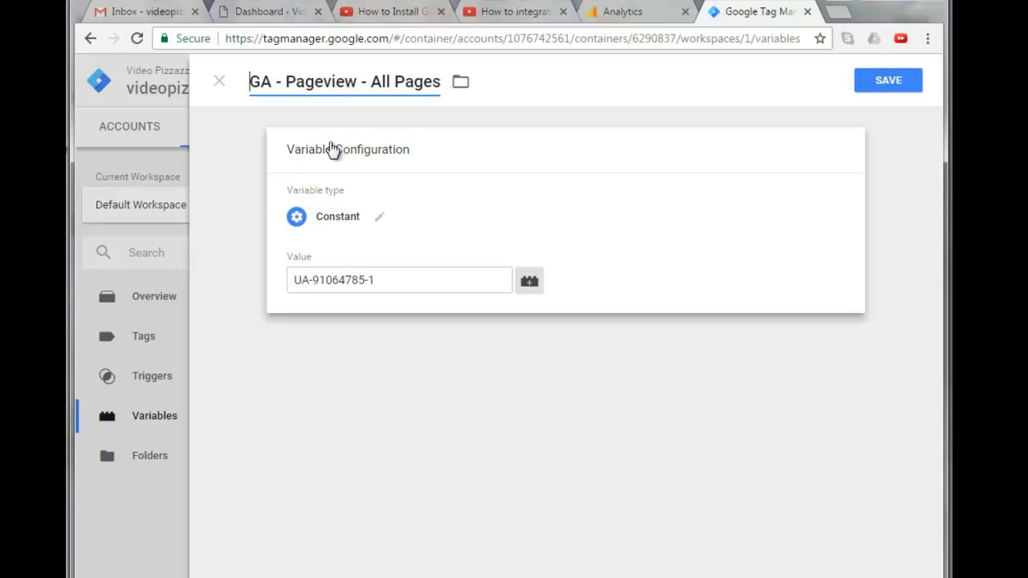
click(418, 400)
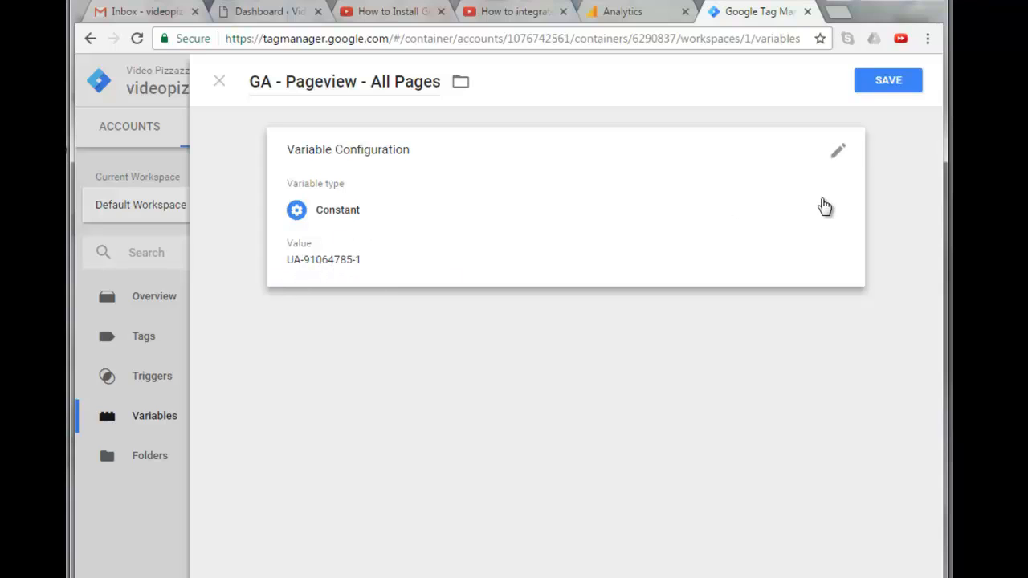
click(902, 82)
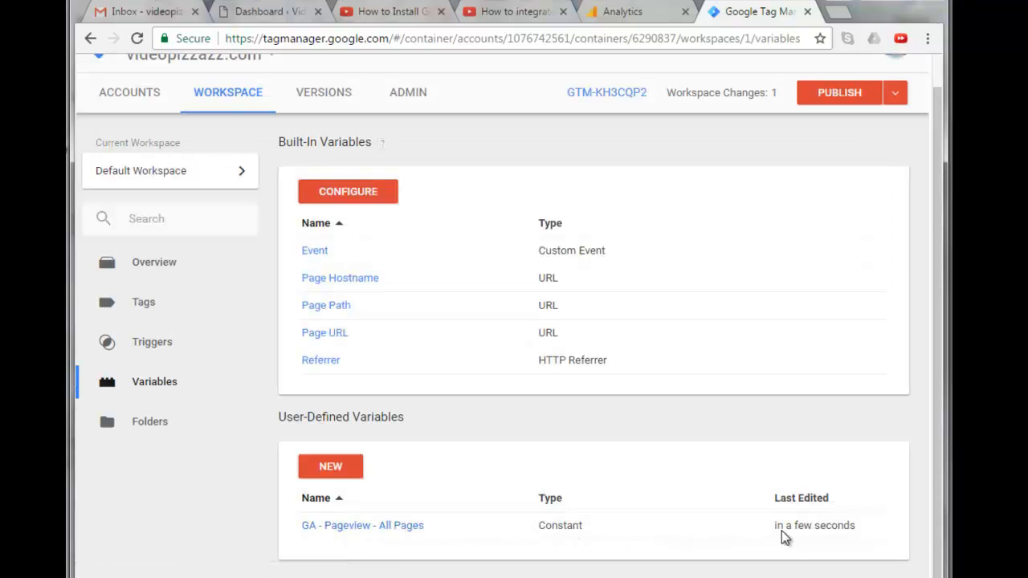
Reopen the videopizzazz.com container from the accounts overview and start a new tag in its workspace
click(127, 93)
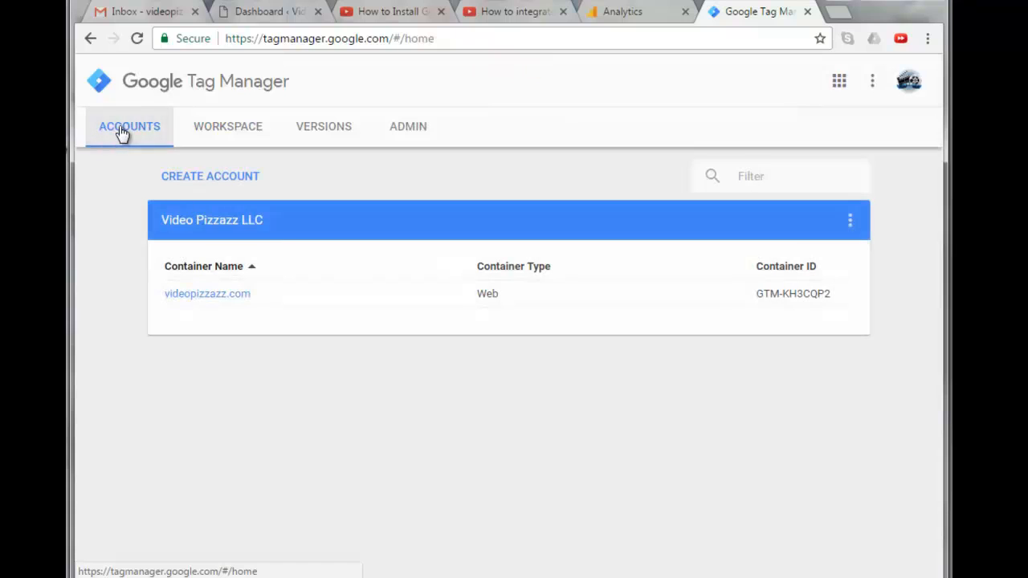
click(205, 294)
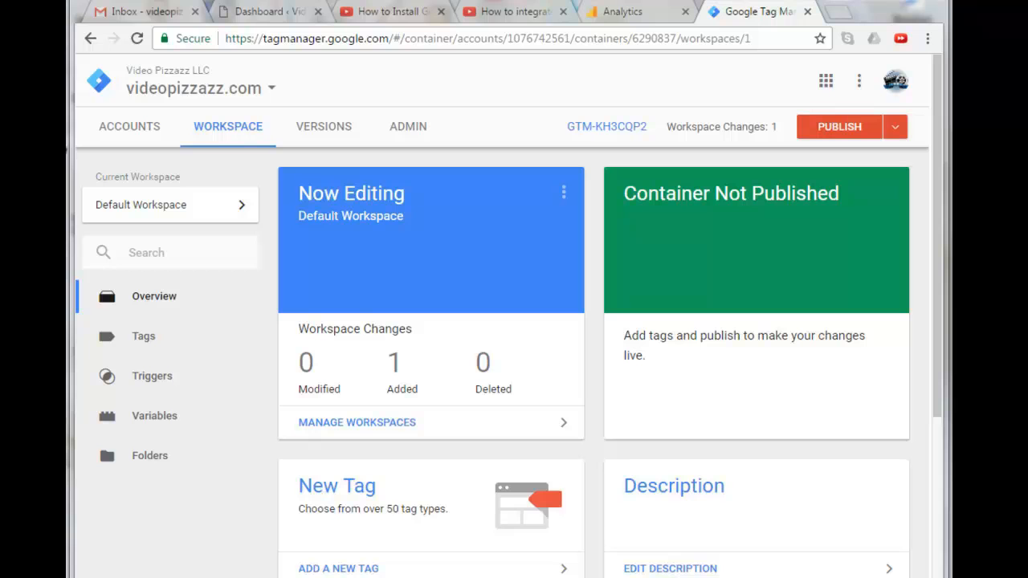
click(140, 338)
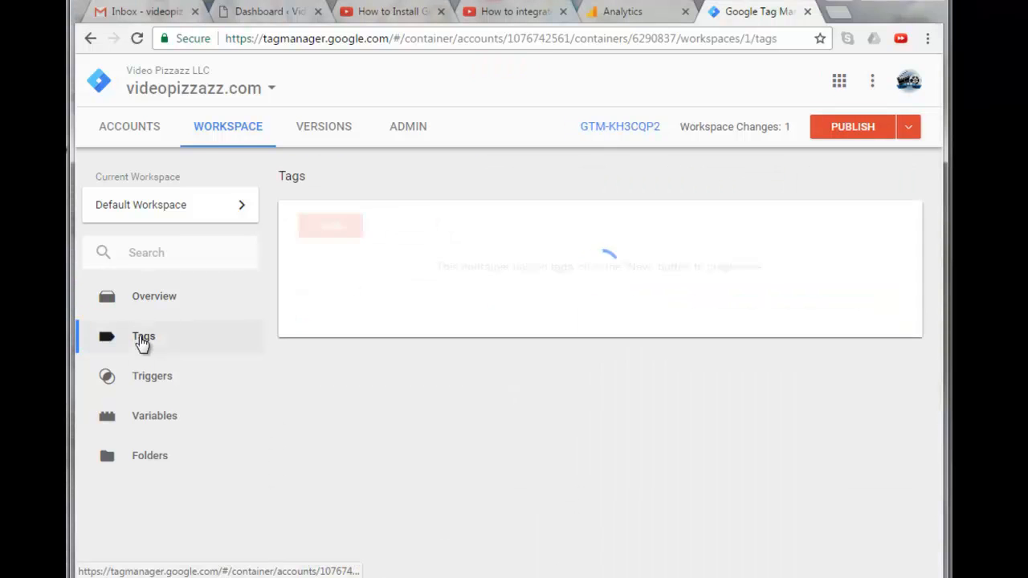
click(329, 228)
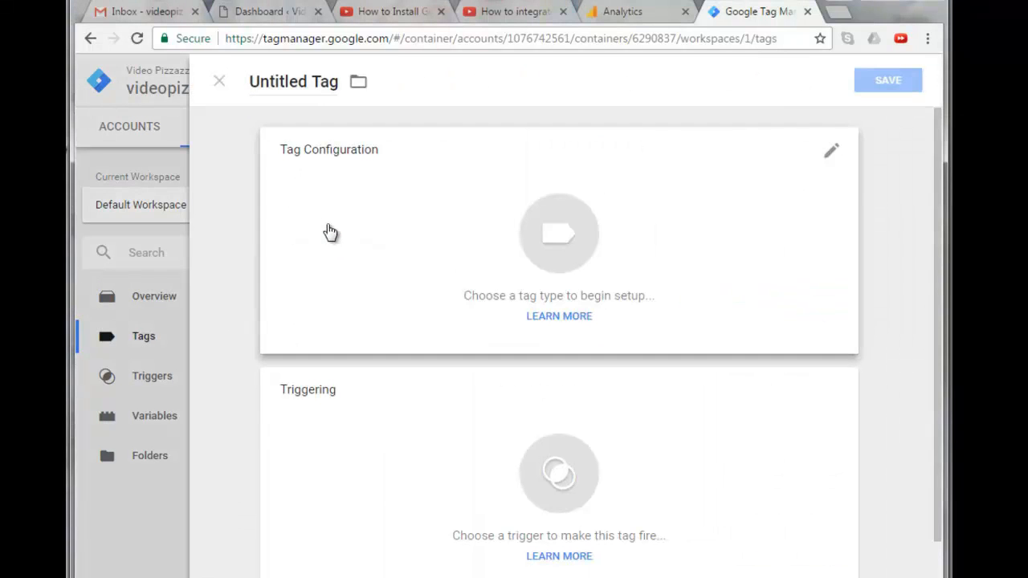
Set the tag type to Universal Analytics and use the GA - Pageview - All Pages variable as its Tracking ID
click(553, 242)
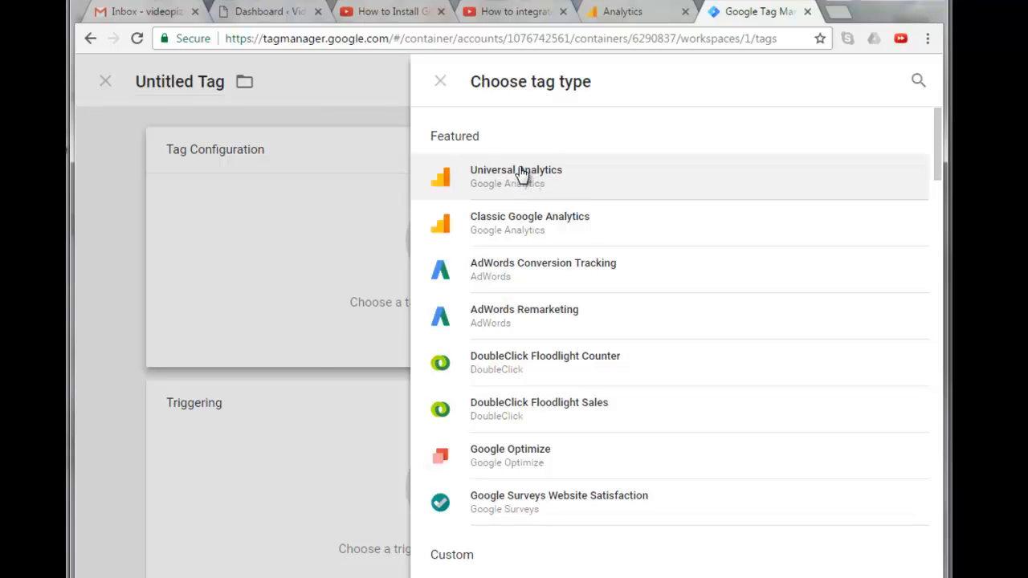
click(521, 175)
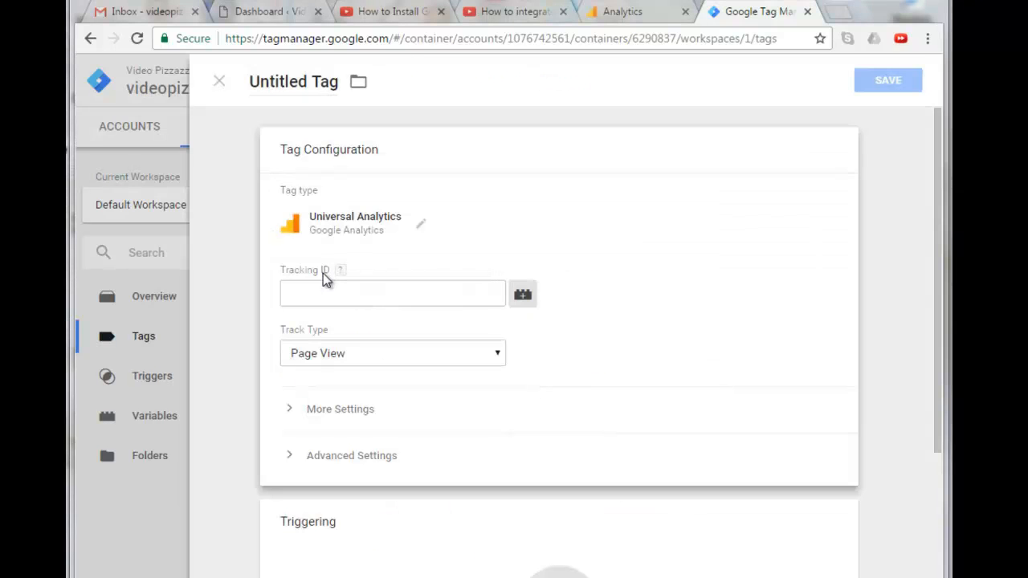
click(522, 297)
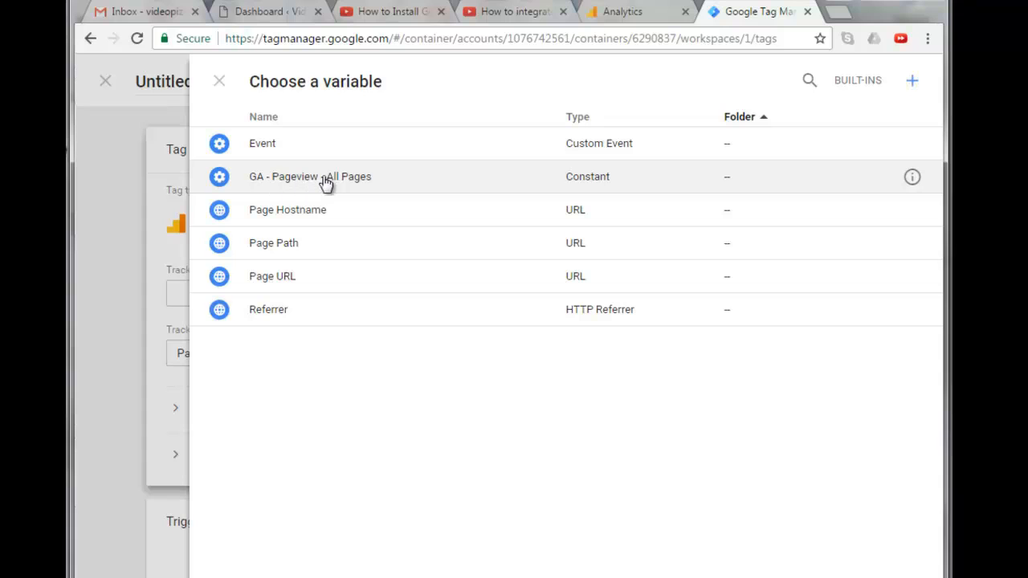
click(270, 178)
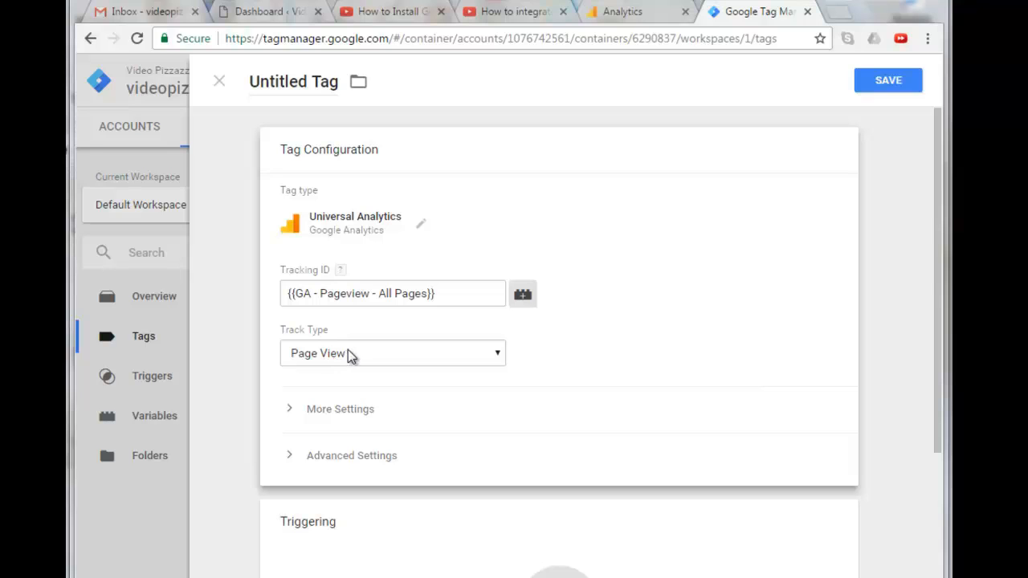
Expand More Settings and Advanced Settings in the tag configuration and review the available options
scroll(945, 255, down, 2)
click(356, 297)
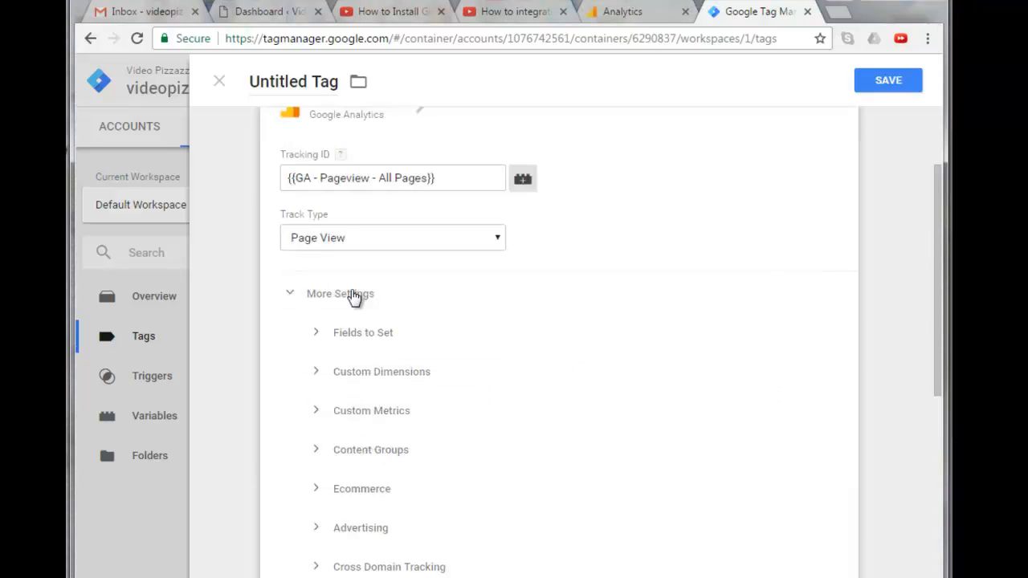
scroll(657, 337, down, 2)
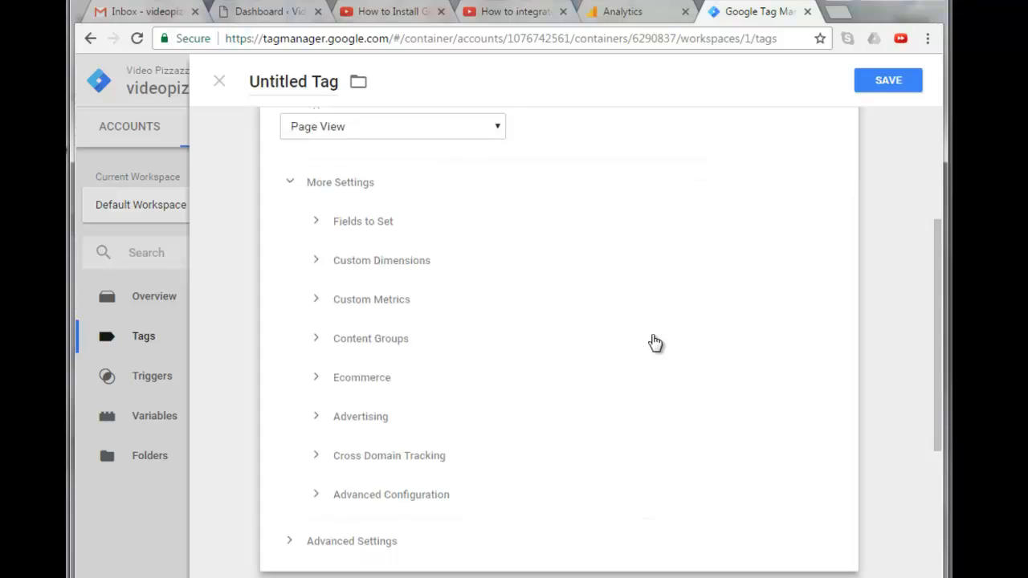
scroll(655, 343, up, 1)
scroll(655, 343, down, 3)
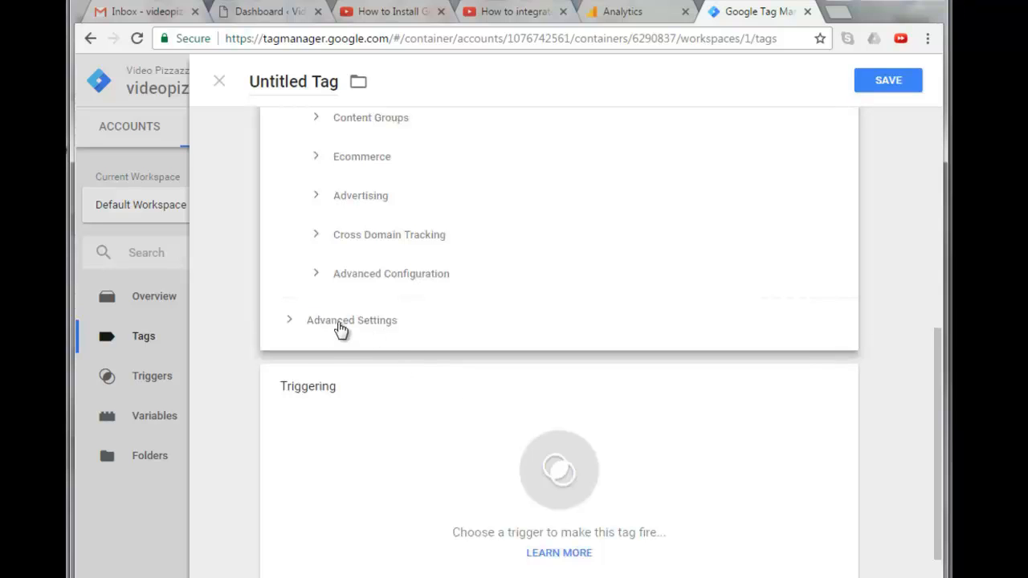
click(342, 326)
scroll(634, 356, down, 2)
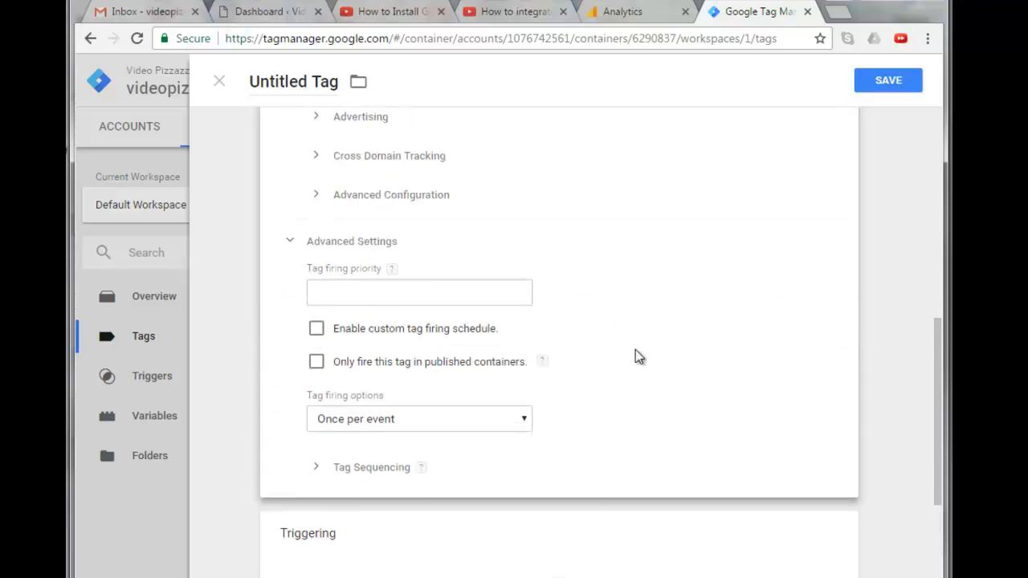
Collapse the More Settings and Advanced Settings sections of the tag configuration
scroll(635, 361, up, 1)
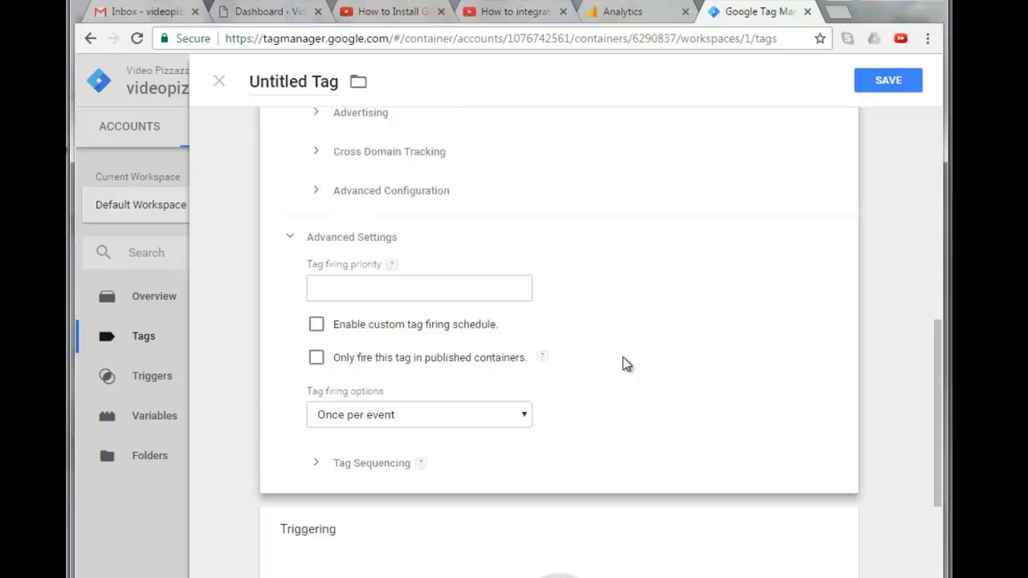
scroll(626, 364, up, 5)
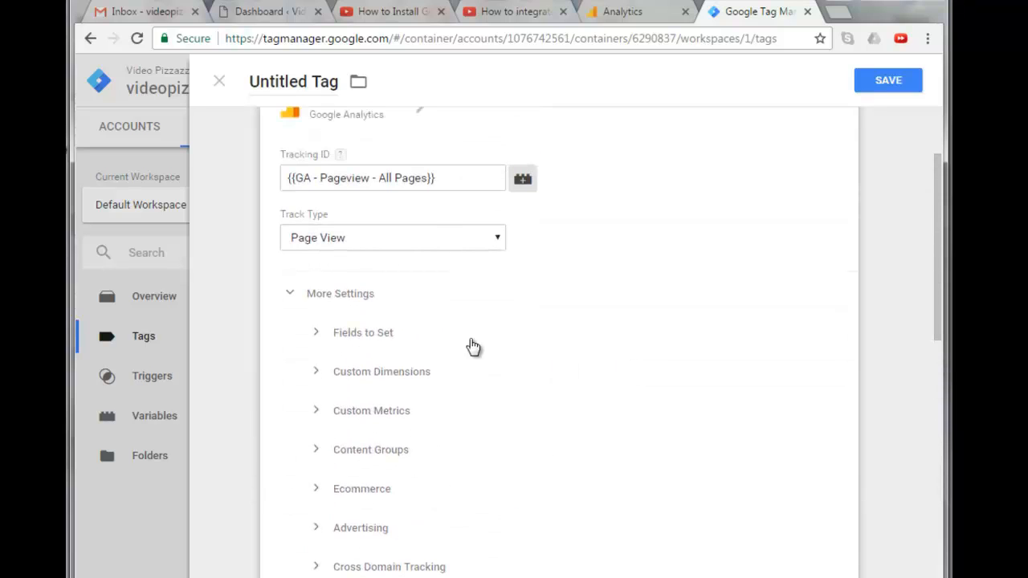
click(350, 296)
scroll(413, 317, down, 1)
scroll(413, 318, down, 1)
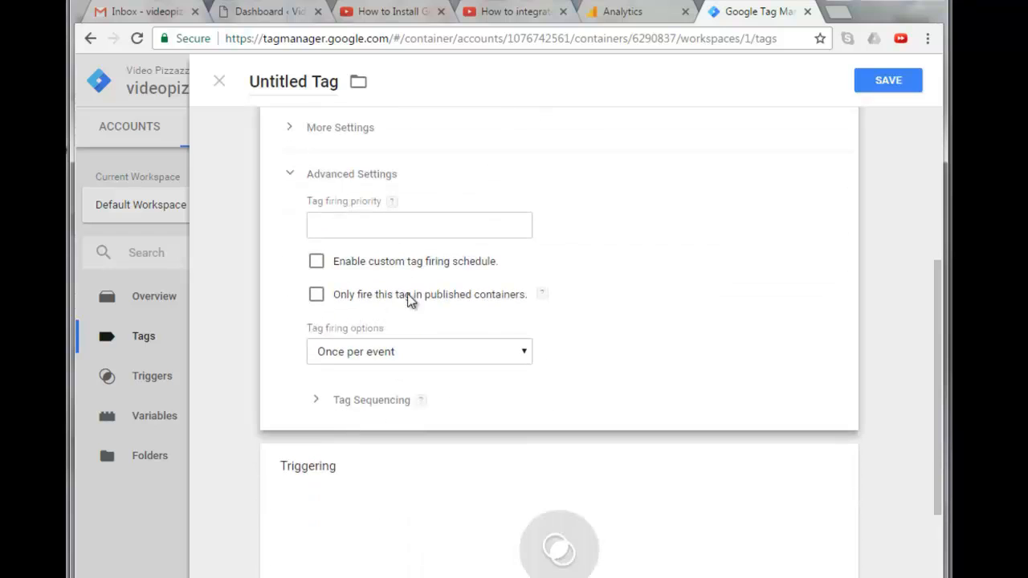
click(342, 177)
Assign the All Pages trigger to the tag and look at the triggers available as exceptions
scroll(621, 241, up, 2)
scroll(623, 240, down, 2)
click(561, 431)
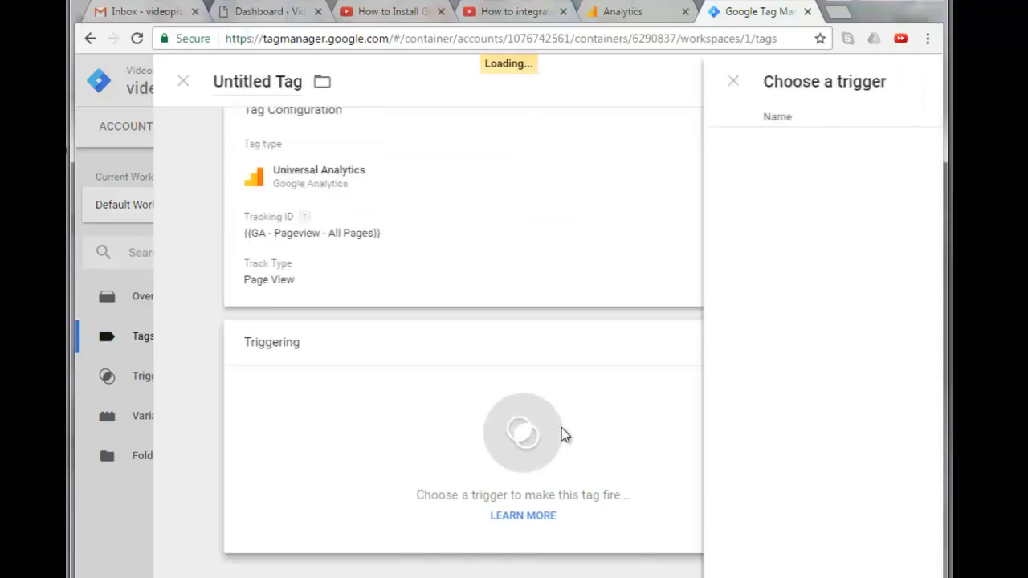
click(277, 146)
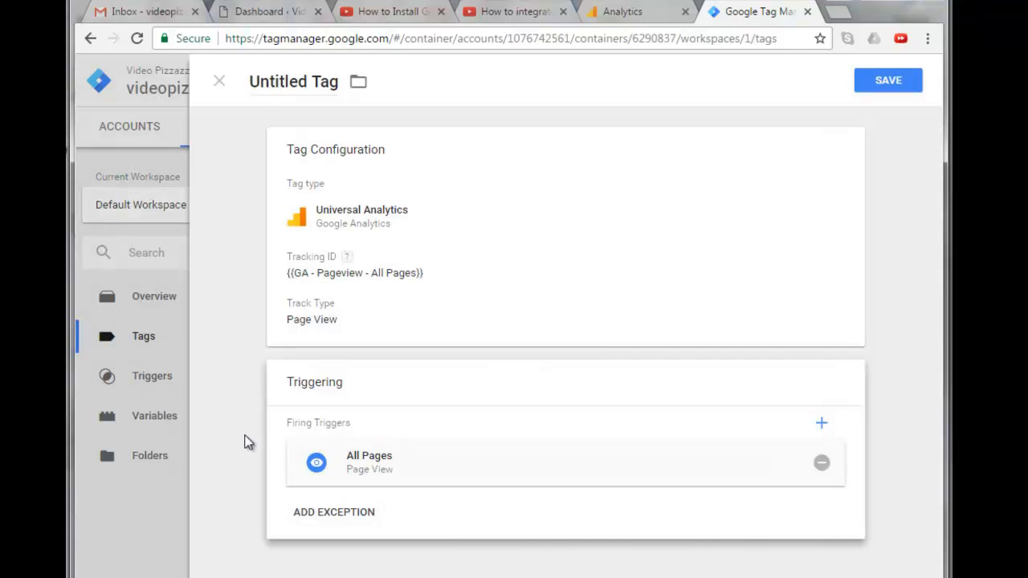
click(332, 514)
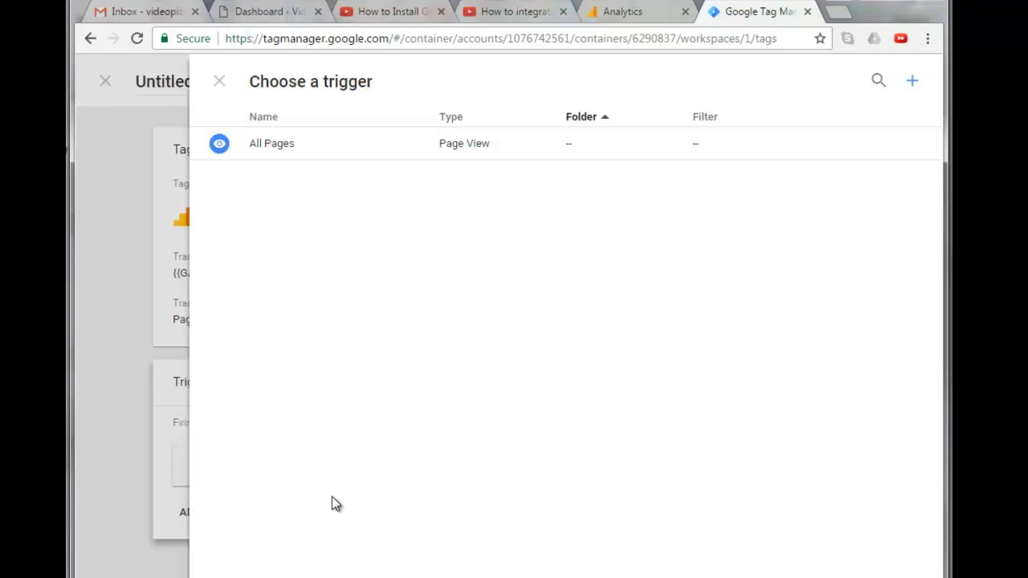
click(219, 81)
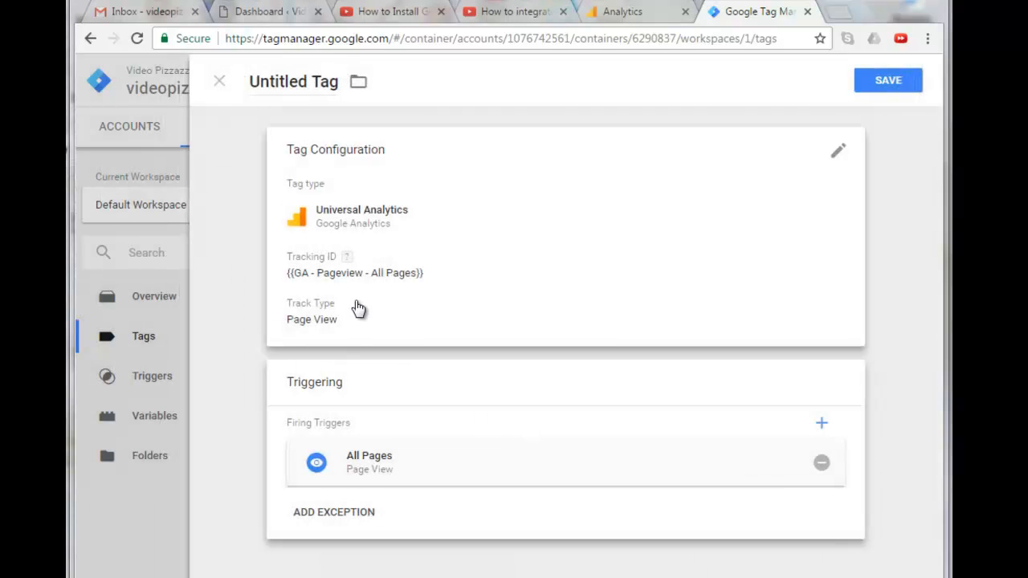
Name the tag "Google Analytics Integration" and save it
click(336, 83)
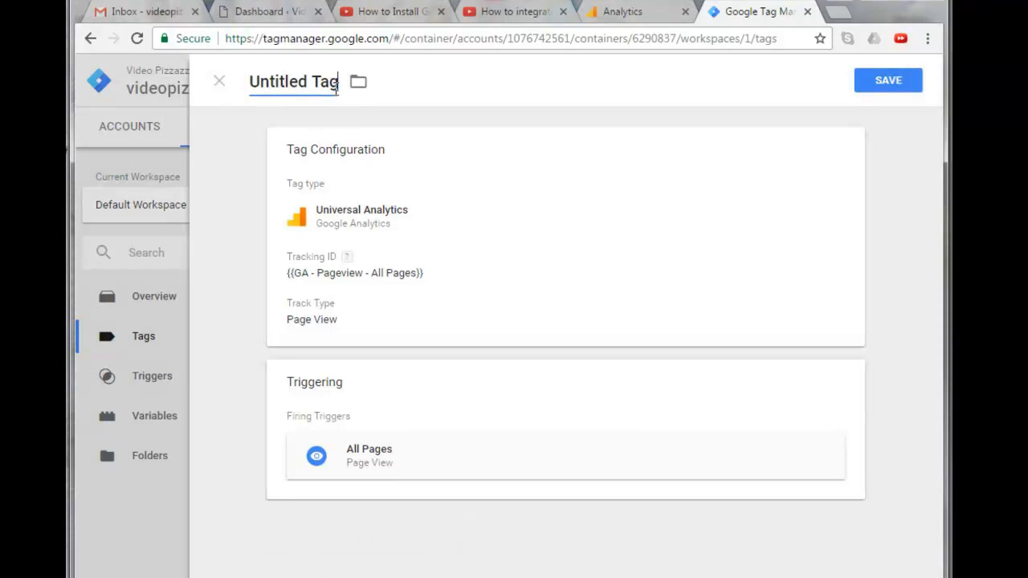
key(BackSpace)
key(BackSpace)
key(BackSpace)
key(BackSpace)
key(BackSpace)
key(BackSpace)
key(BackSpace)
key(BackSpace)
key(BackSpace)
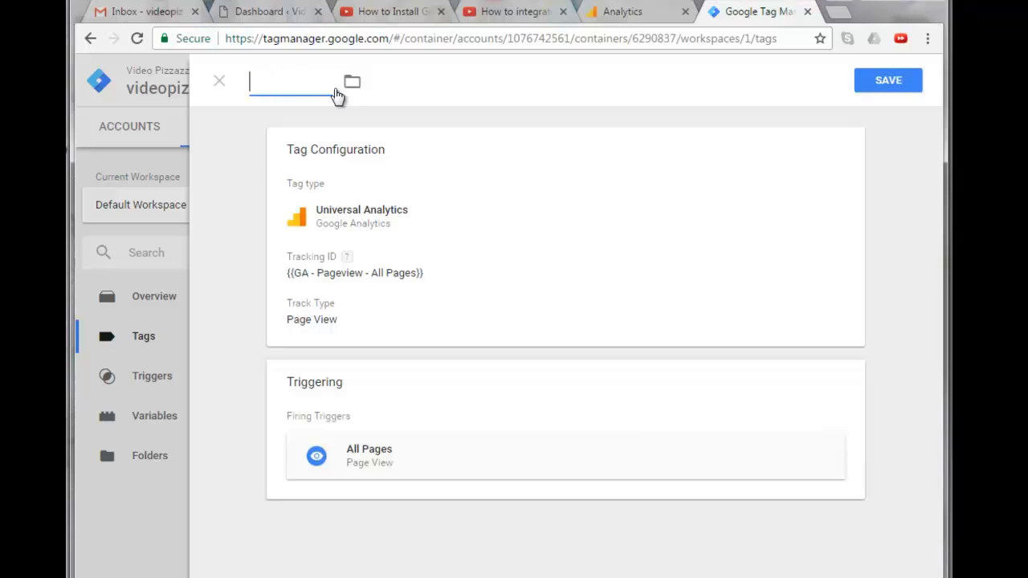
text(Google Analytics Integration)
click(294, 142)
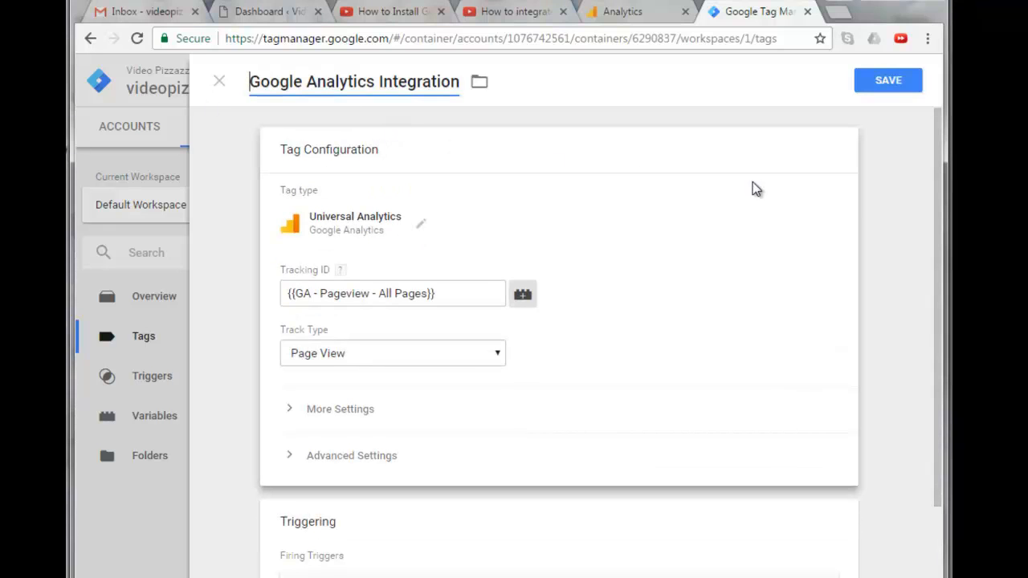
scroll(932, 142, down, 1)
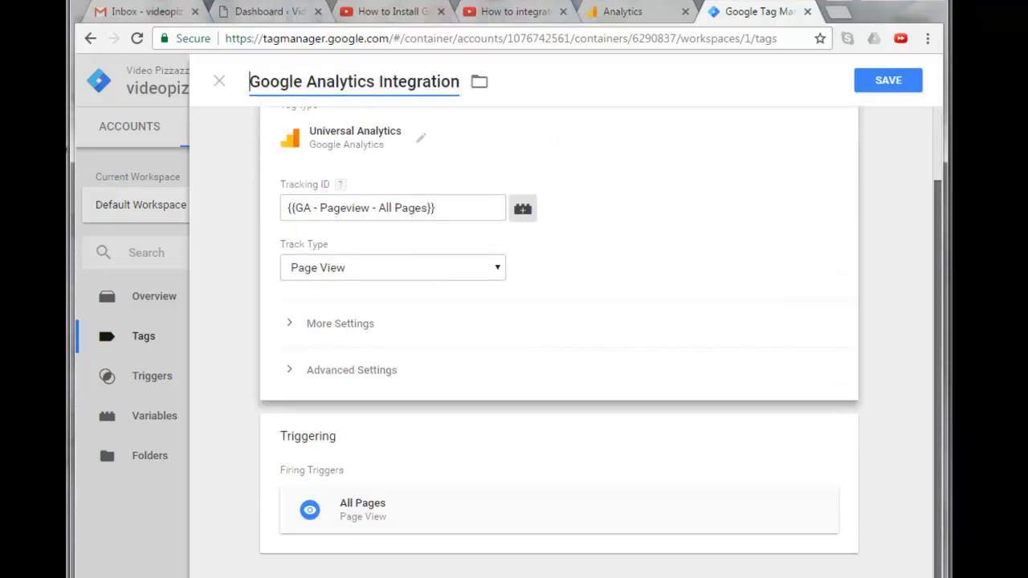
scroll(942, 145, up, 1)
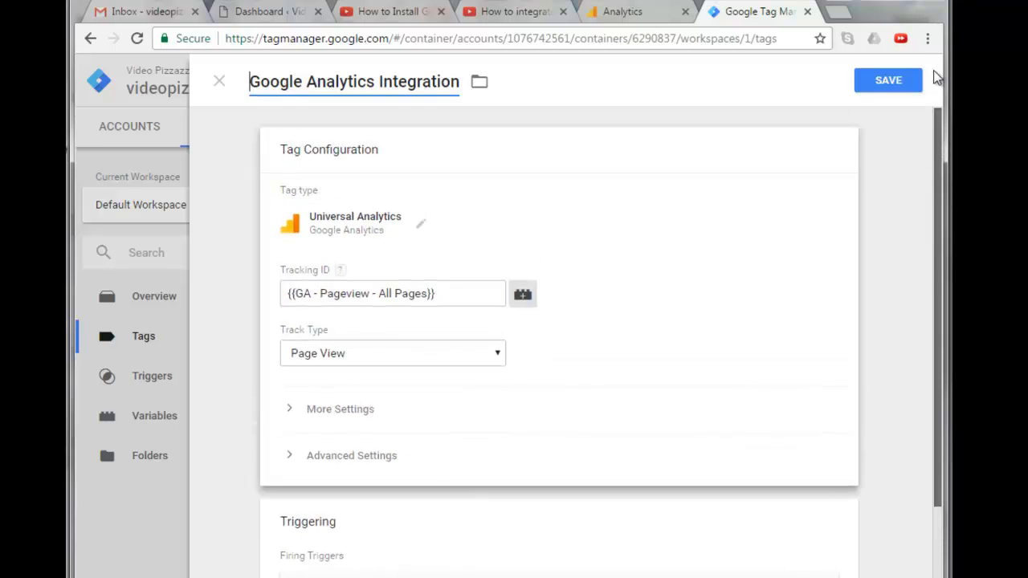
click(888, 82)
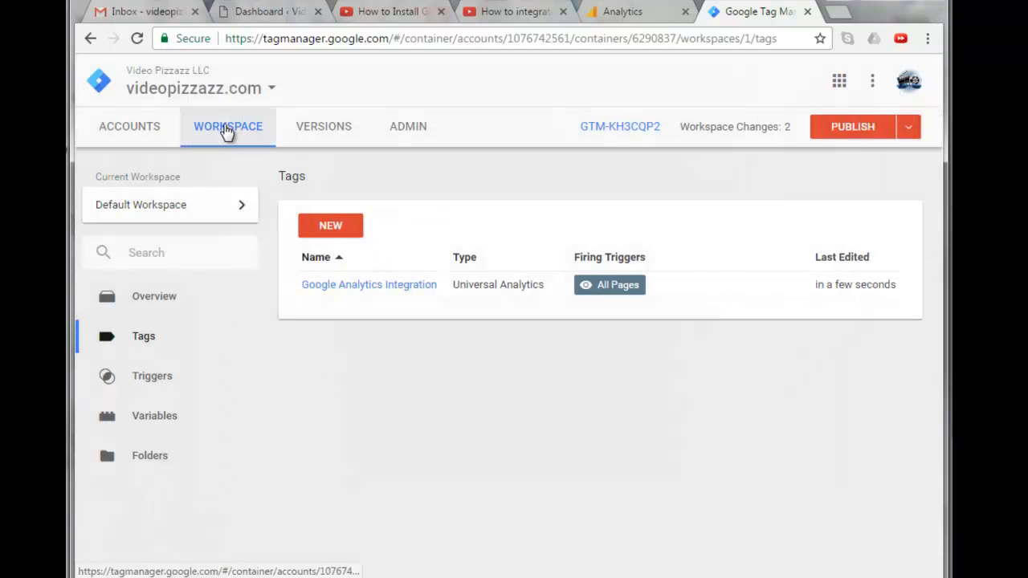
Review the list of workspace changes in the container's workspace overview
click(227, 129)
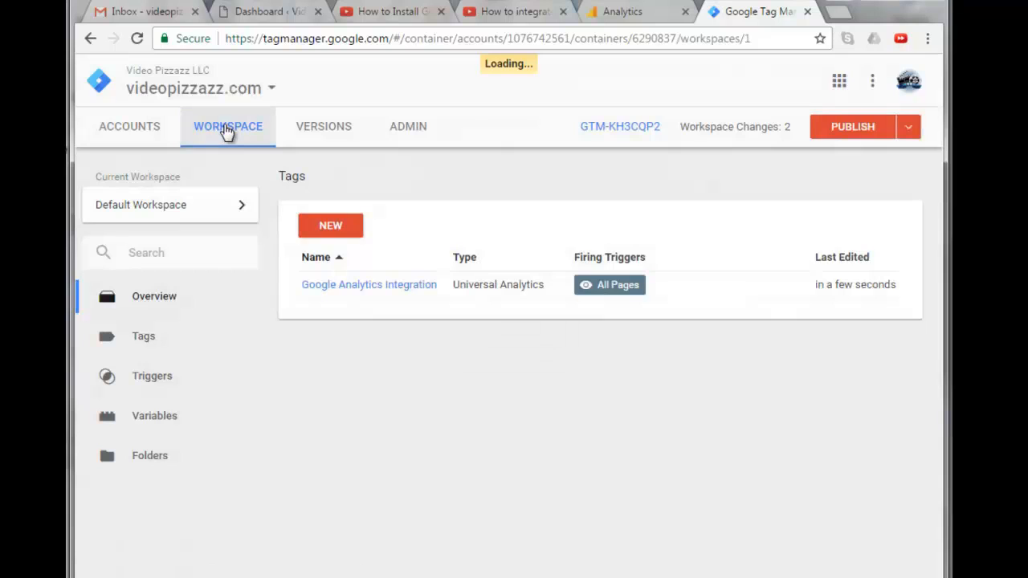
scroll(537, 233, down, 3)
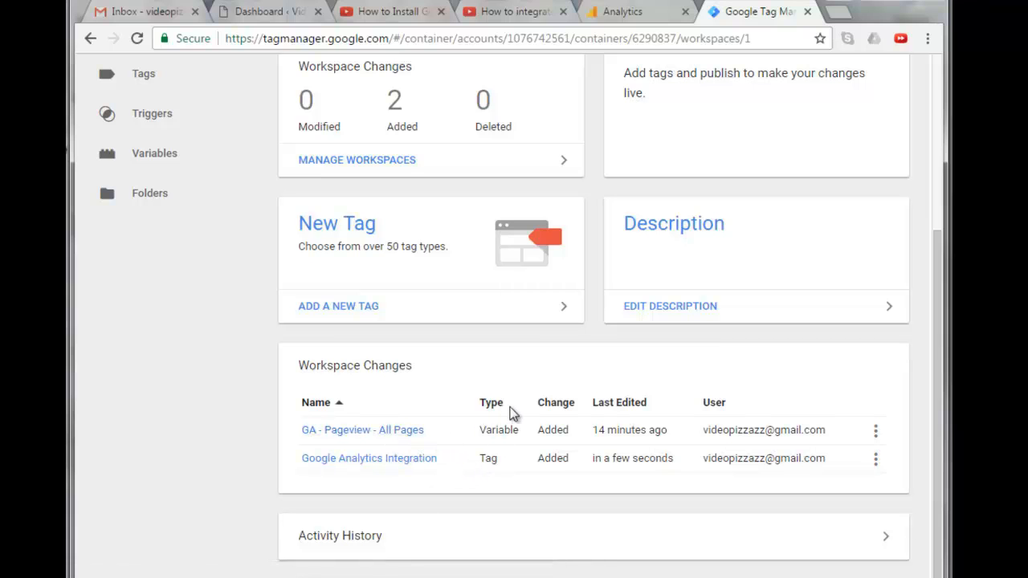
scroll(542, 409, up, 4)
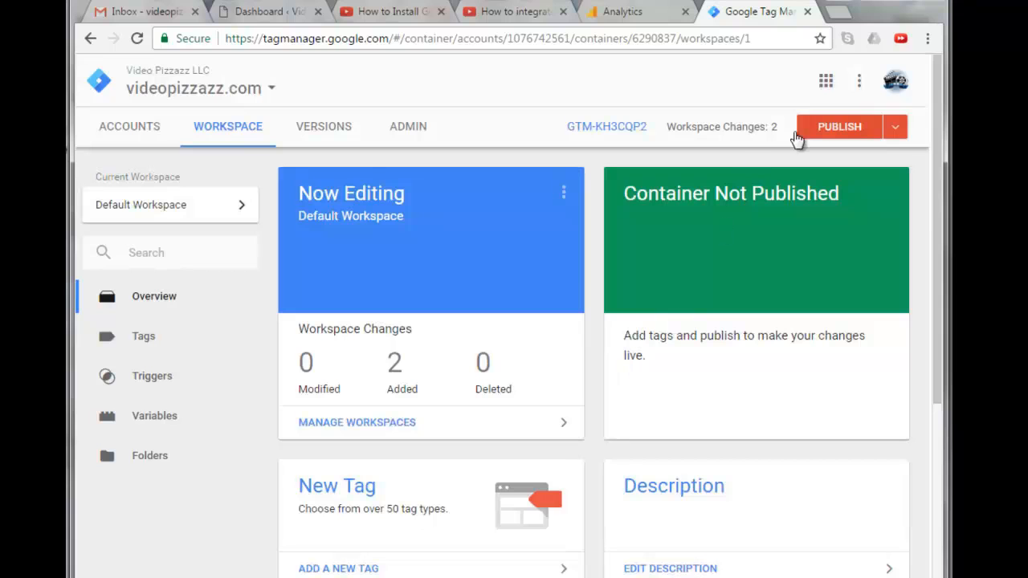
Publish the container as a version named "Initiation of GTM" with the description "Initiate GTM"
click(839, 131)
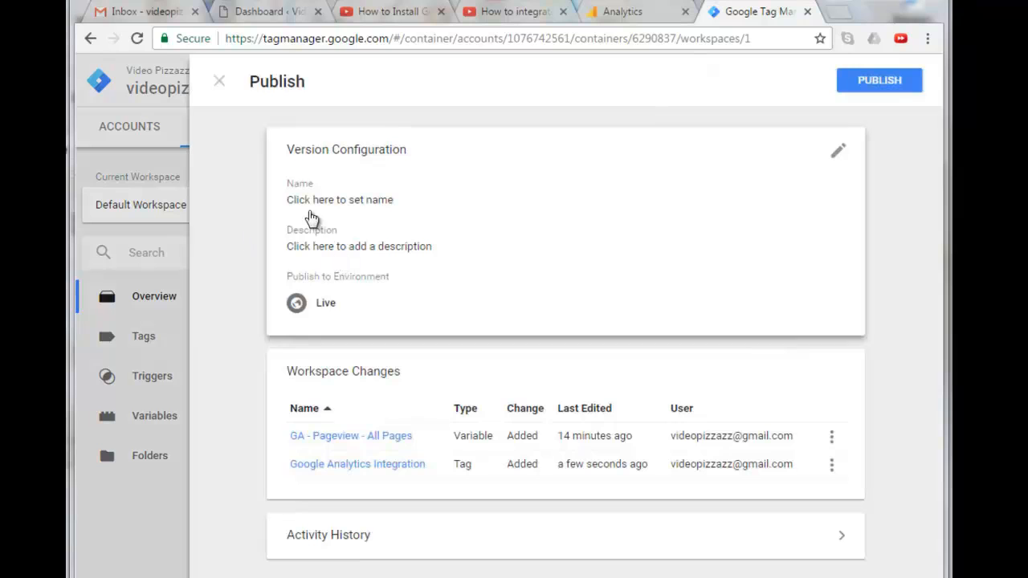
click(372, 202)
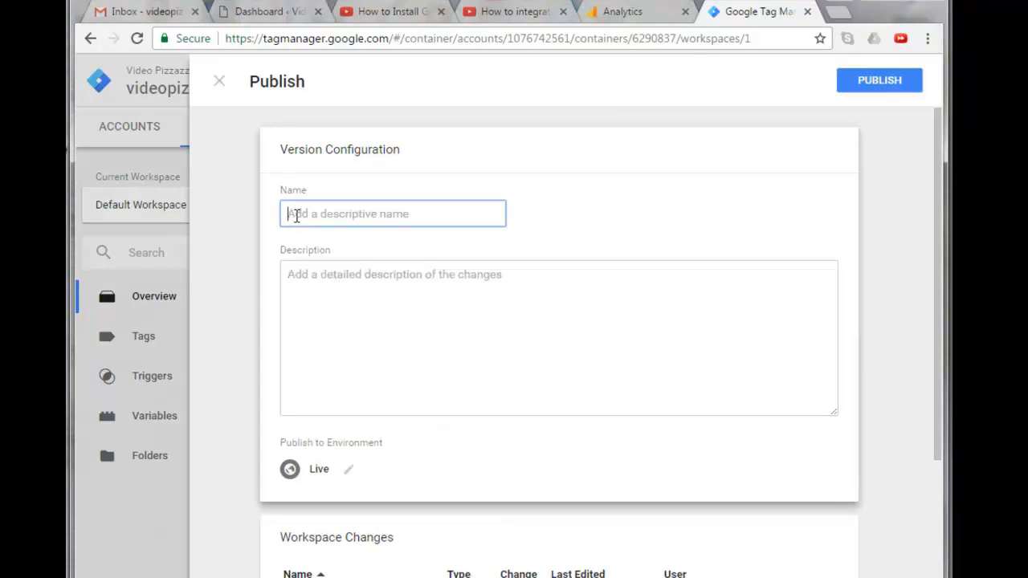
text(Initiation of GTM)
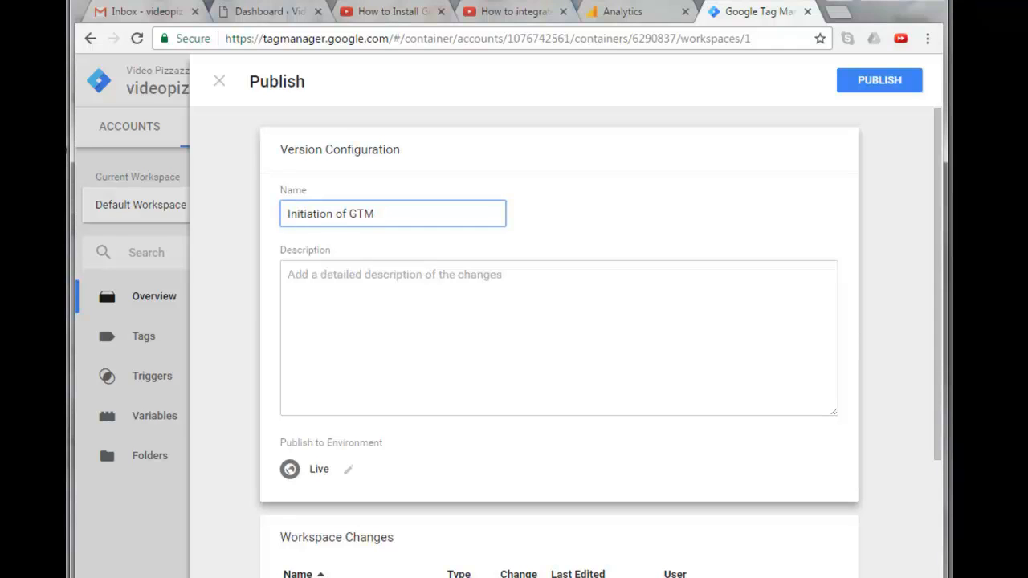
click(293, 277)
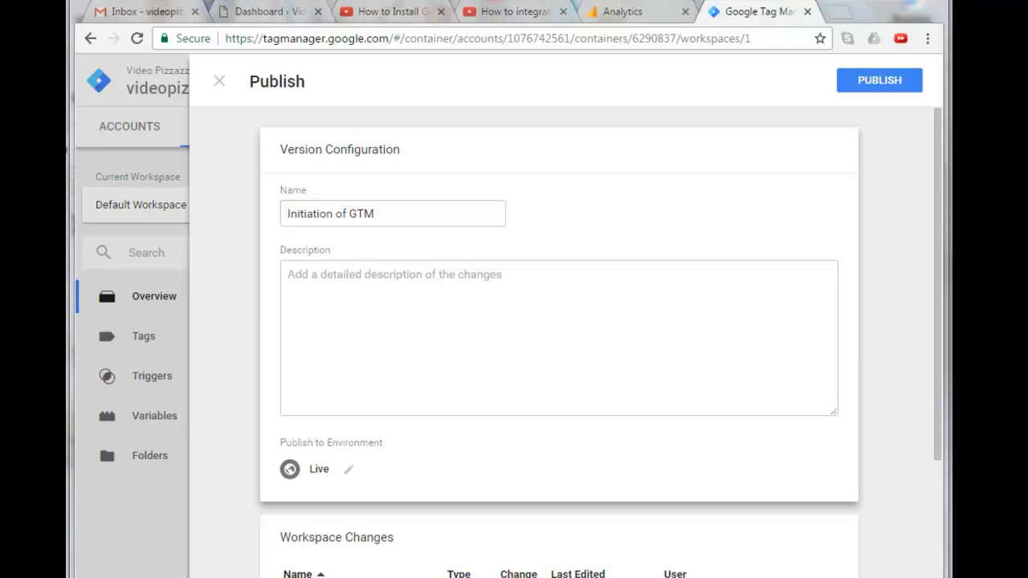
text(Initiate GTM)
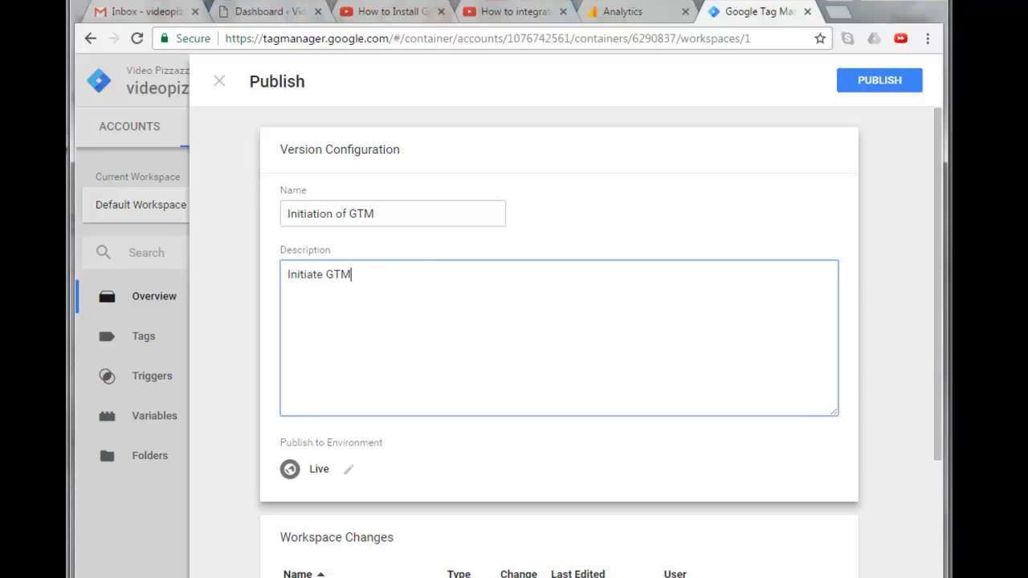
click(875, 253)
click(878, 84)
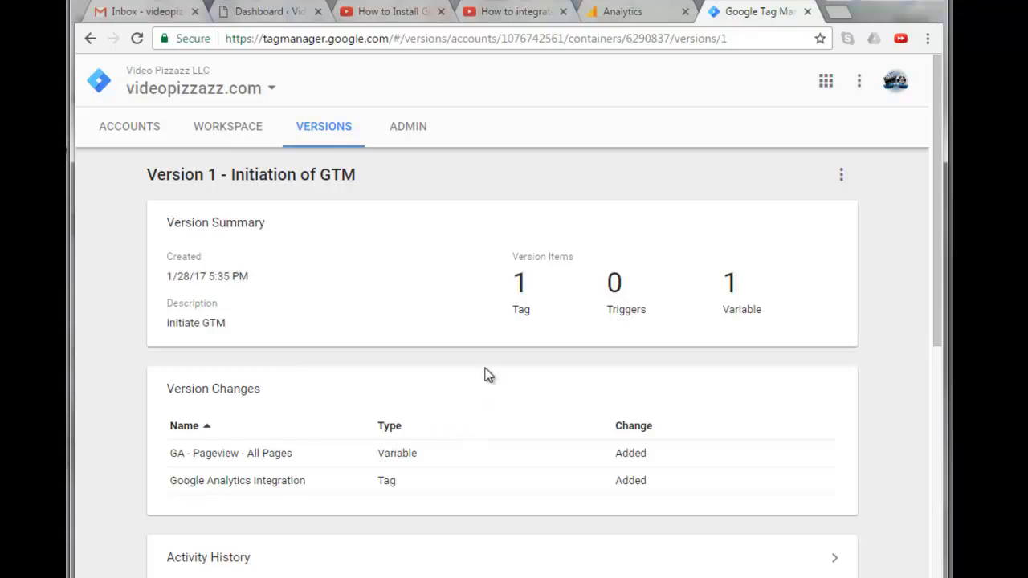
Return to the workspace overview and start Preview and Debug mode for the Default Workspace
click(228, 135)
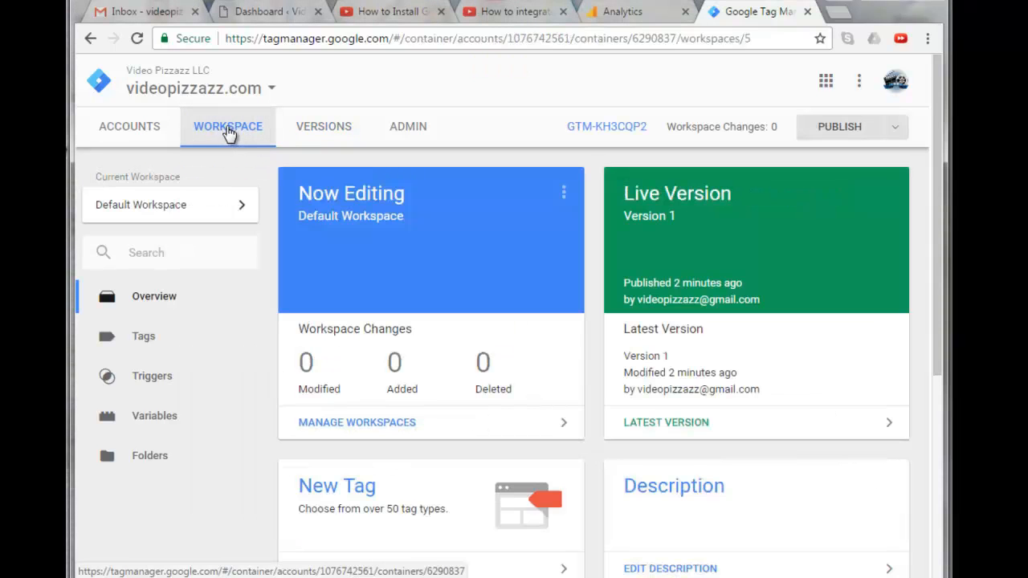
click(895, 129)
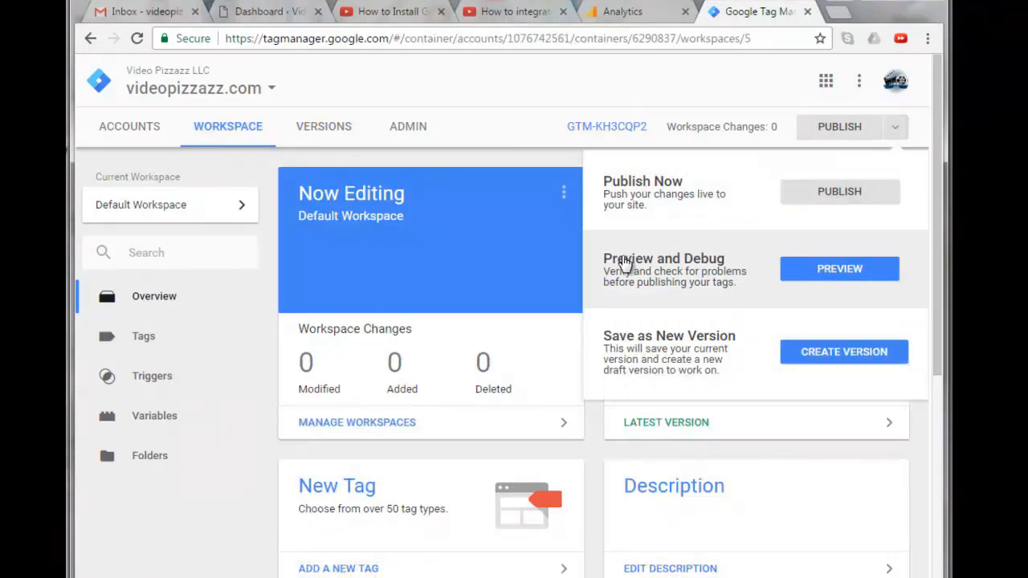
click(833, 273)
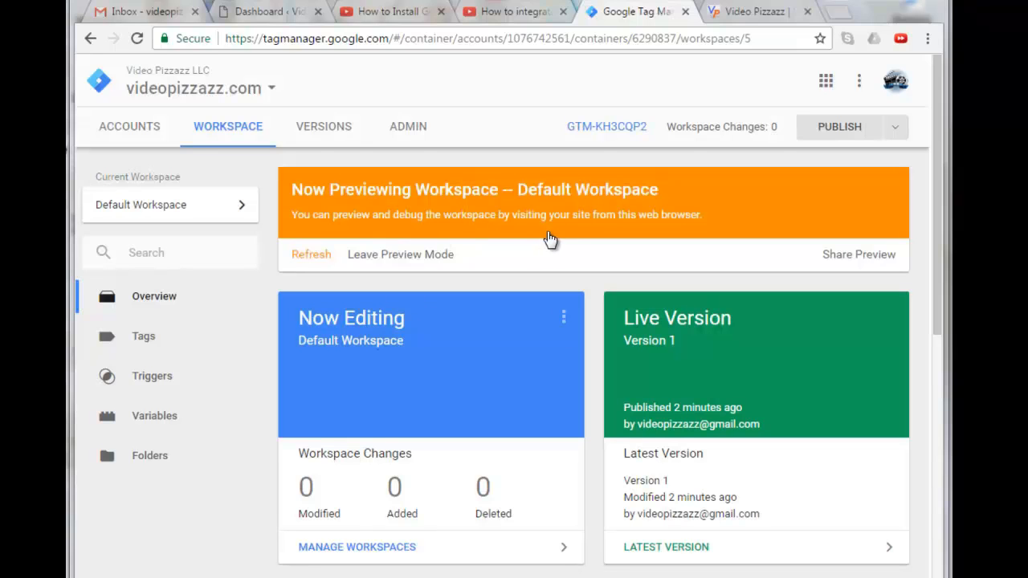
Check the tags fired on the videopizzazz.com home and About Us pages, open Portfolio, and leave preview mode in Google Tag Manager
click(755, 13)
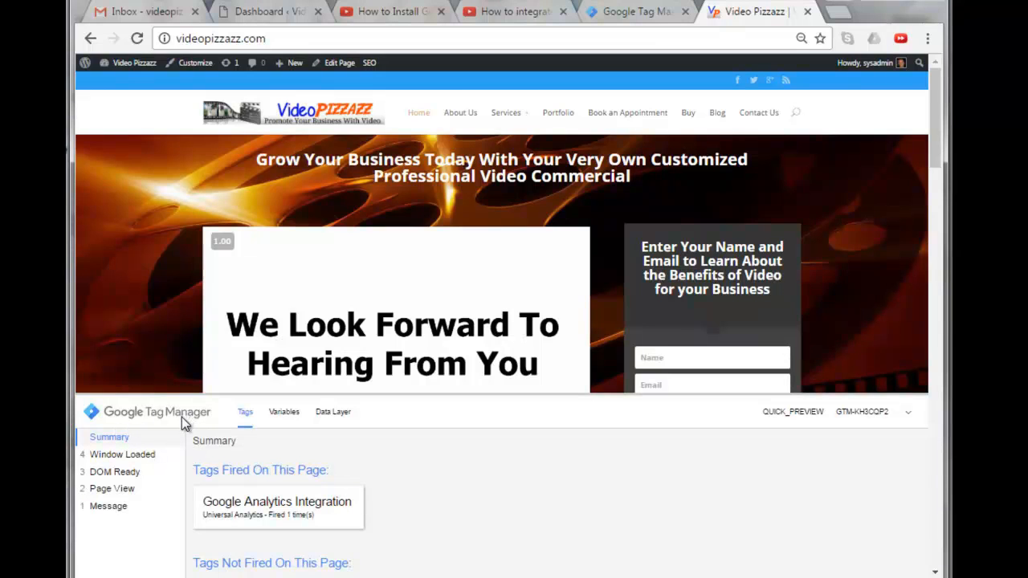
click(460, 114)
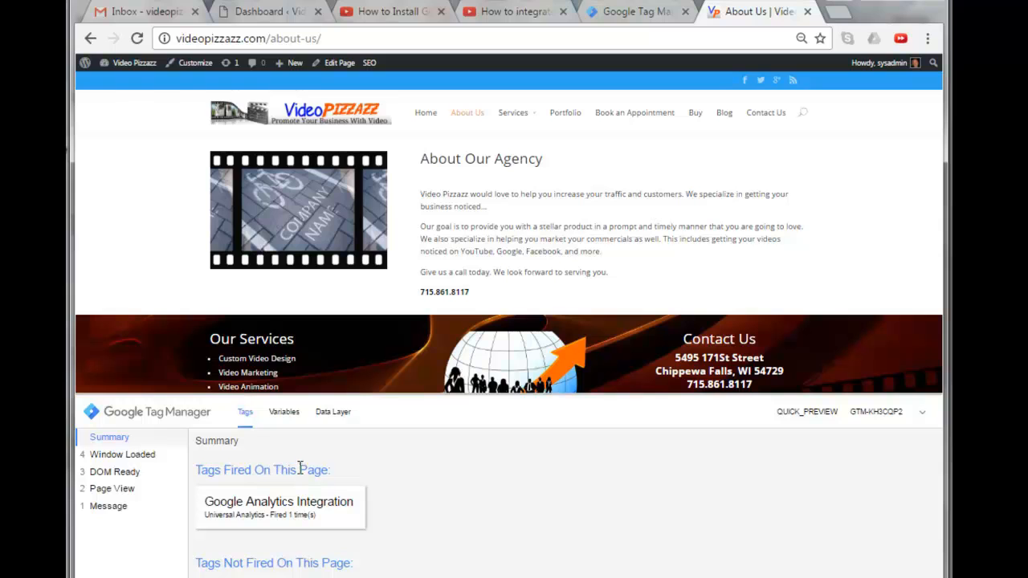
click(580, 112)
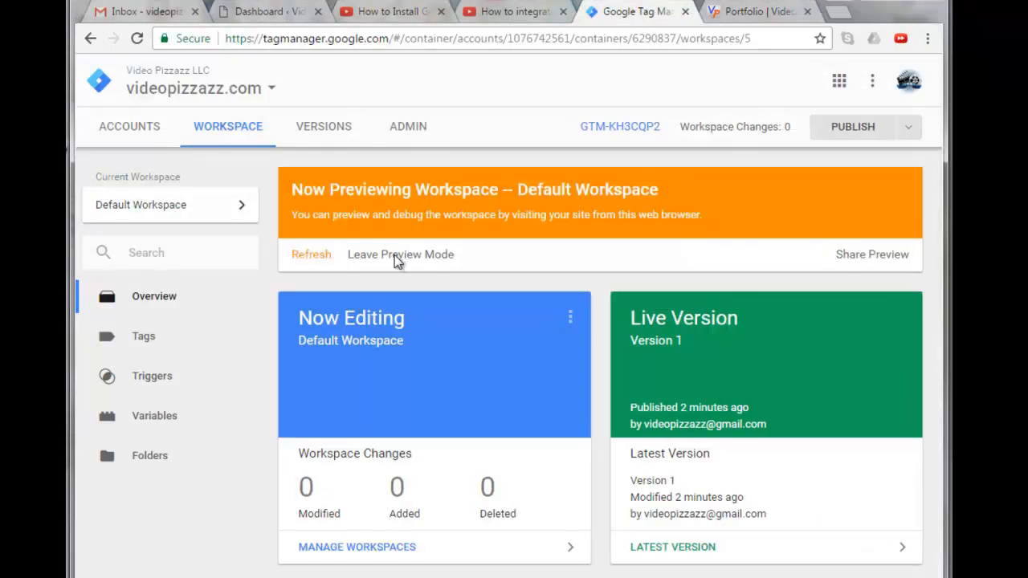
click(397, 255)
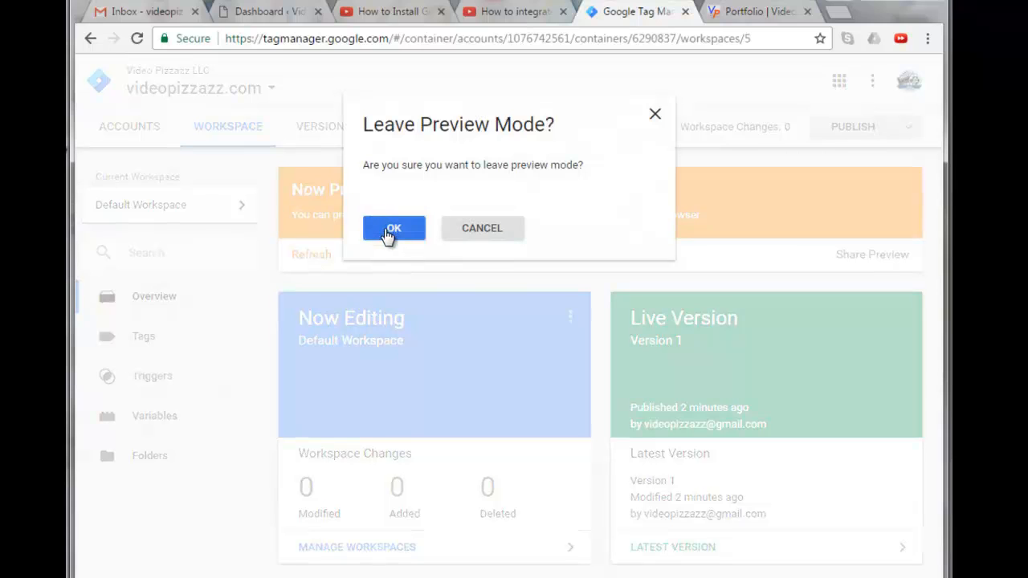
click(389, 231)
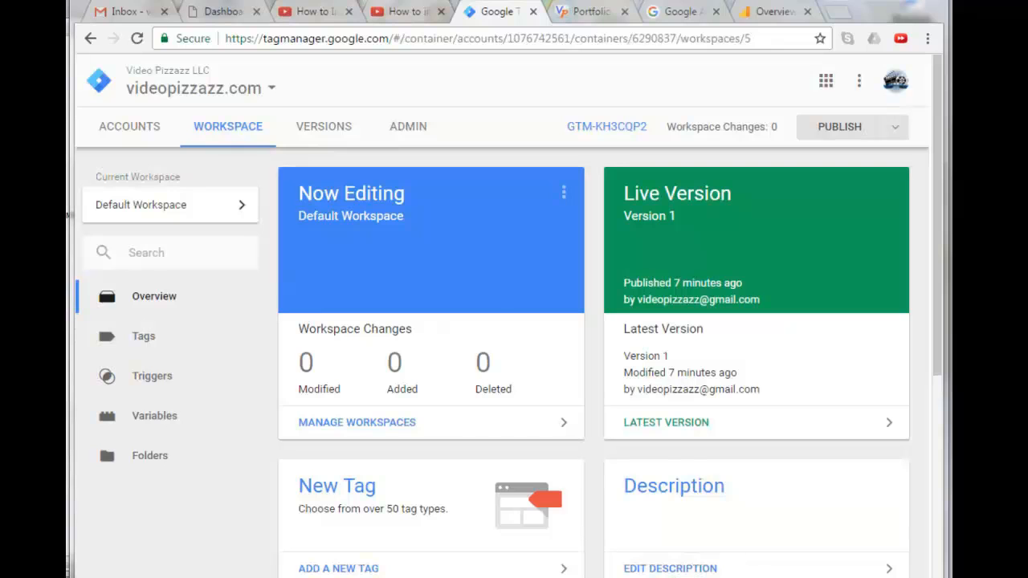
Switch to Google Analytics and examine the Real-Time Overview report for active users, pageviews, active pages and locations
click(679, 11)
click(774, 13)
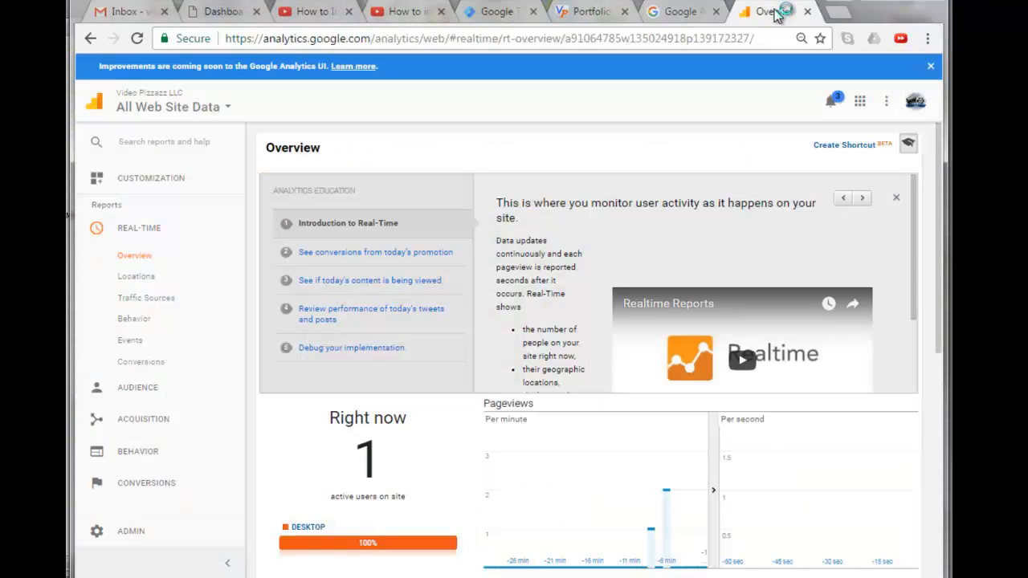
click(134, 257)
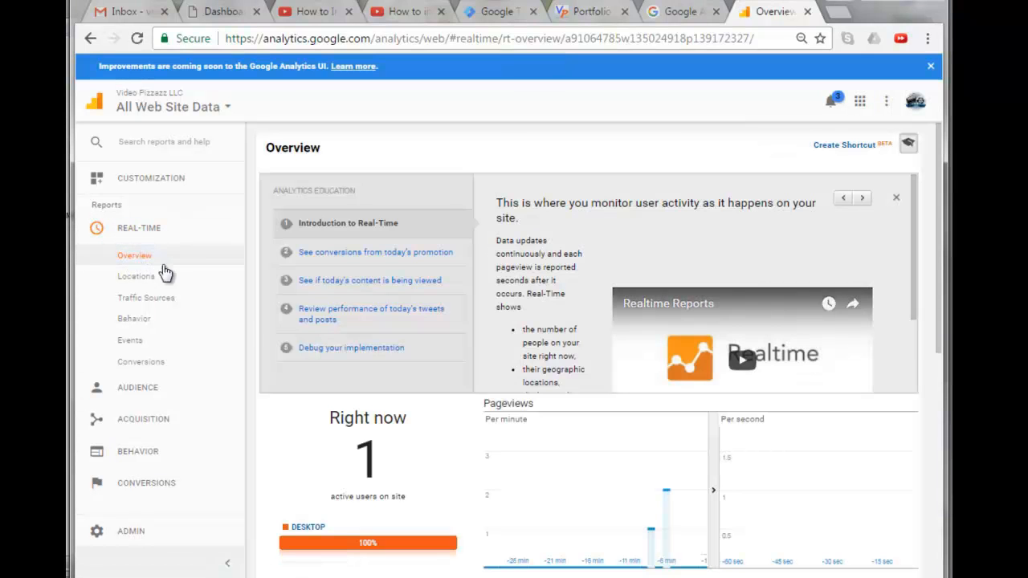
scroll(406, 187, down, 3)
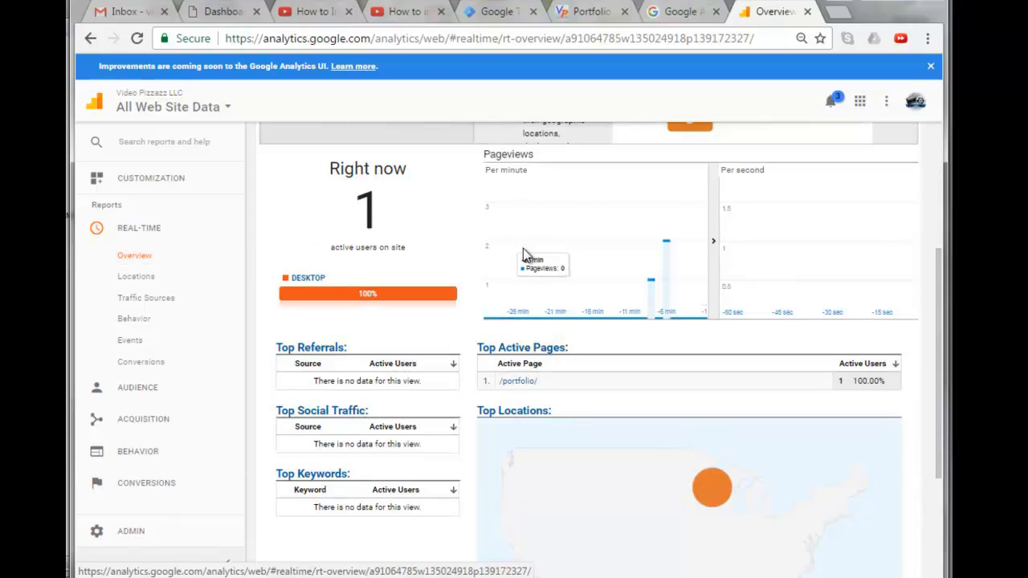
scroll(523, 249, down, 1)
mouse_move(711, 408)
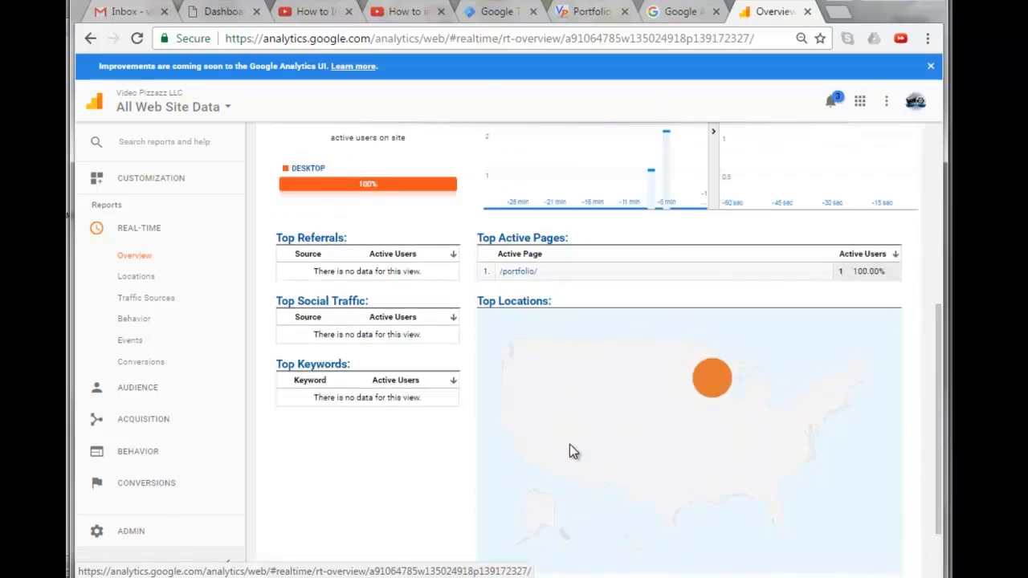
scroll(570, 446, up, 1)
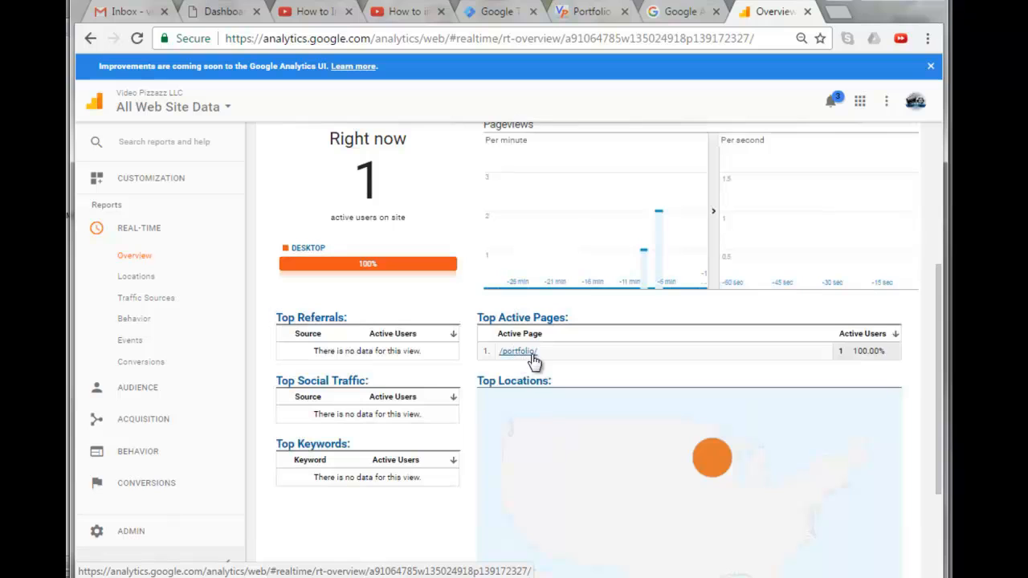
scroll(554, 289, up, 4)
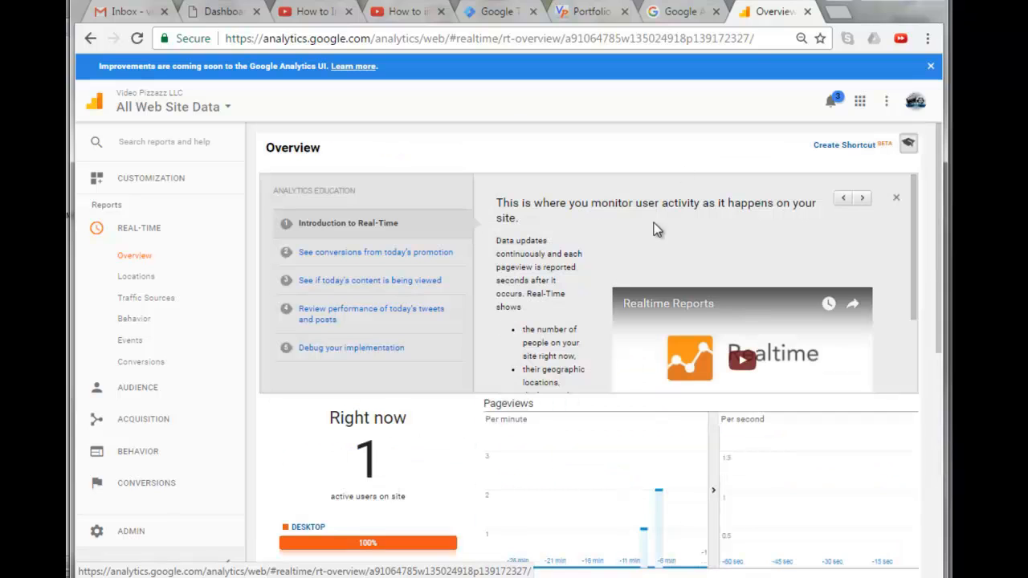